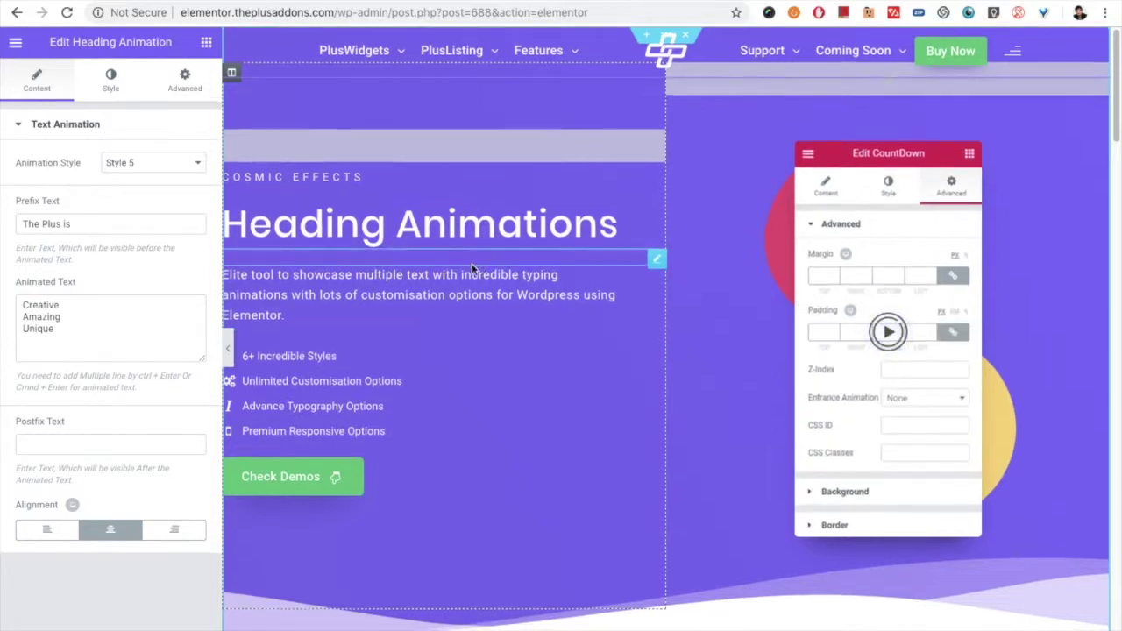
Step: Browse the heading's content settings and keep the animation style at Style 5
{"action": "scroll", "coordinate": [471, 263], "scroll_direction": "down", "scroll_amount": 5}
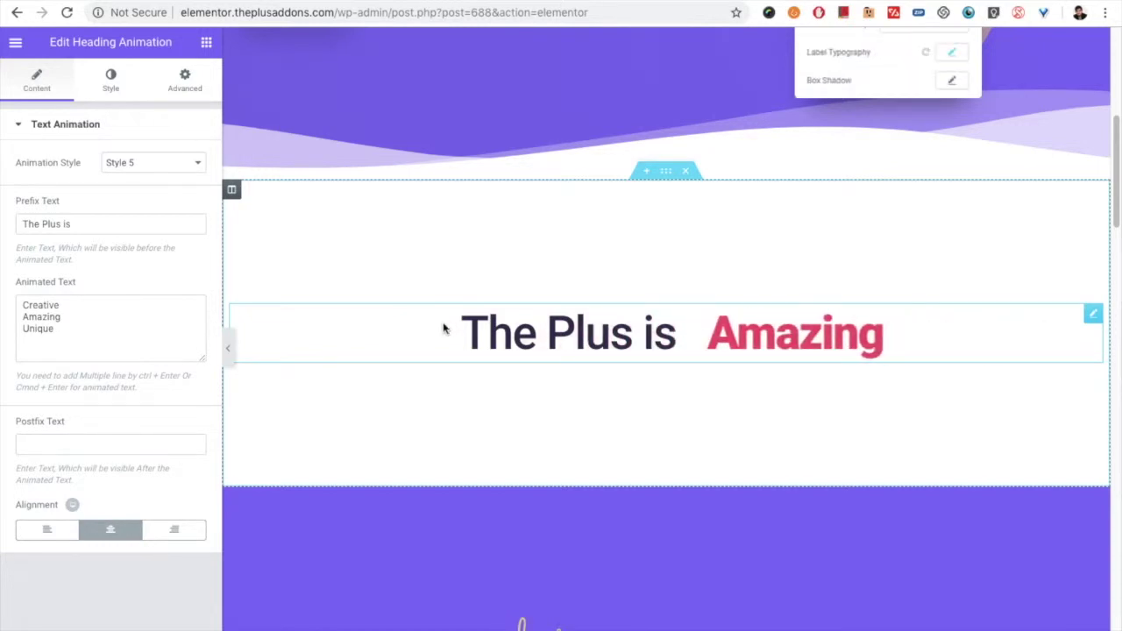
{"action": "scroll", "coordinate": [447, 332], "scroll_direction": "down", "scroll_amount": 1}
{"action": "scroll", "coordinate": [722, 326], "scroll_direction": "down", "scroll_amount": 5}
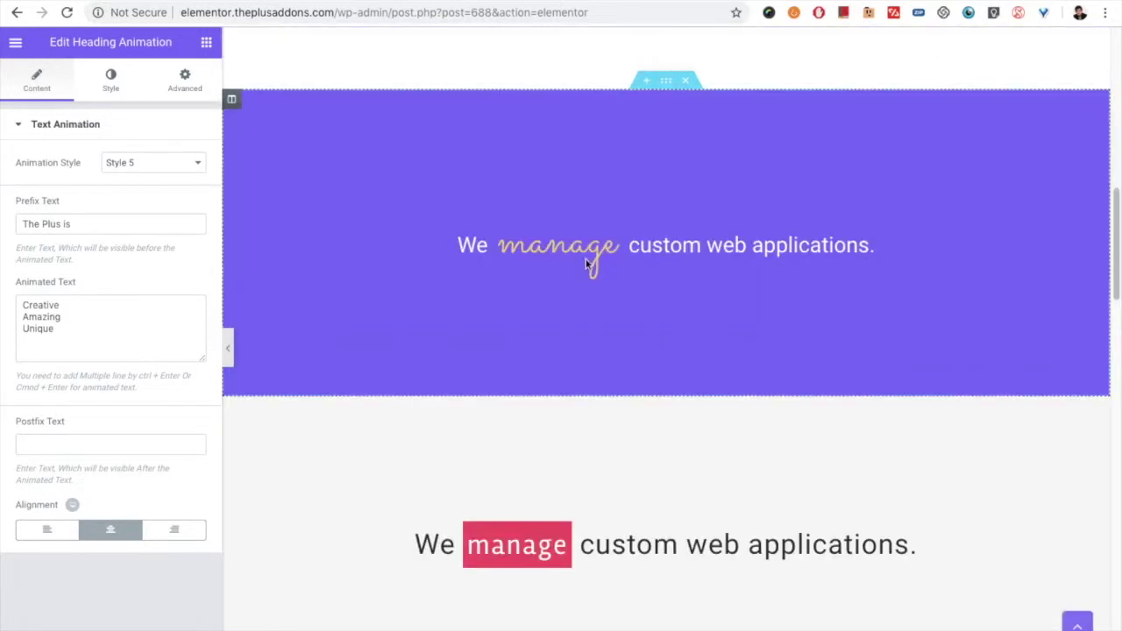
{"action": "scroll", "coordinate": [582, 324], "scroll_direction": "down", "scroll_amount": 1}
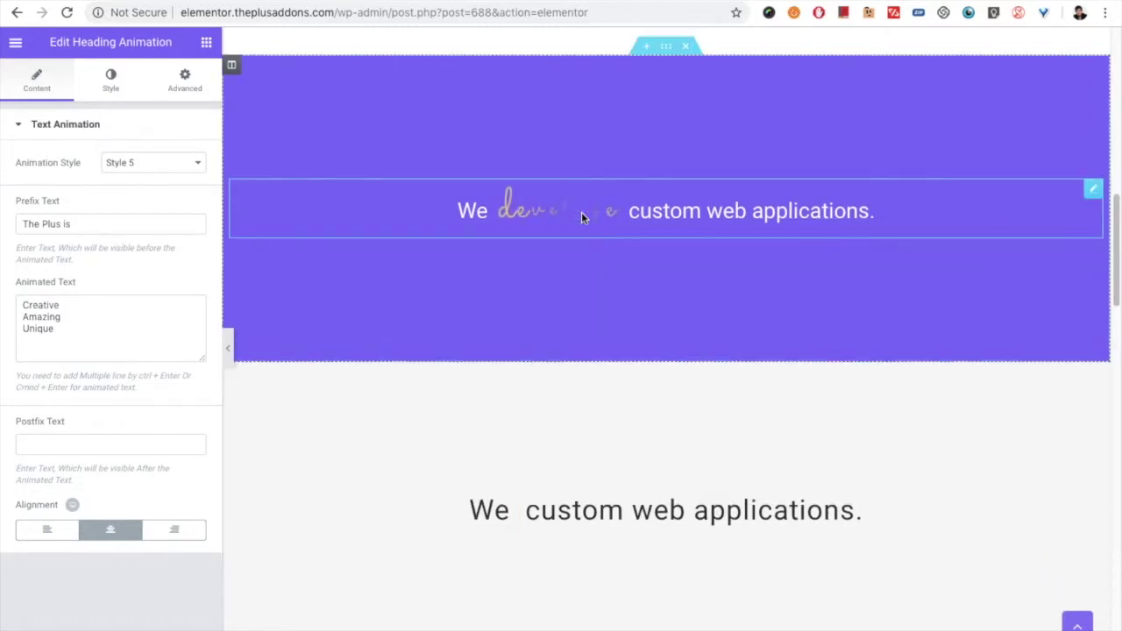
{"action": "scroll", "coordinate": [582, 215], "scroll_direction": "down", "scroll_amount": 2}
{"action": "scroll", "coordinate": [542, 378], "scroll_direction": "down", "scroll_amount": 2}
{"action": "scroll", "coordinate": [541, 380], "scroll_direction": "down", "scroll_amount": 2}
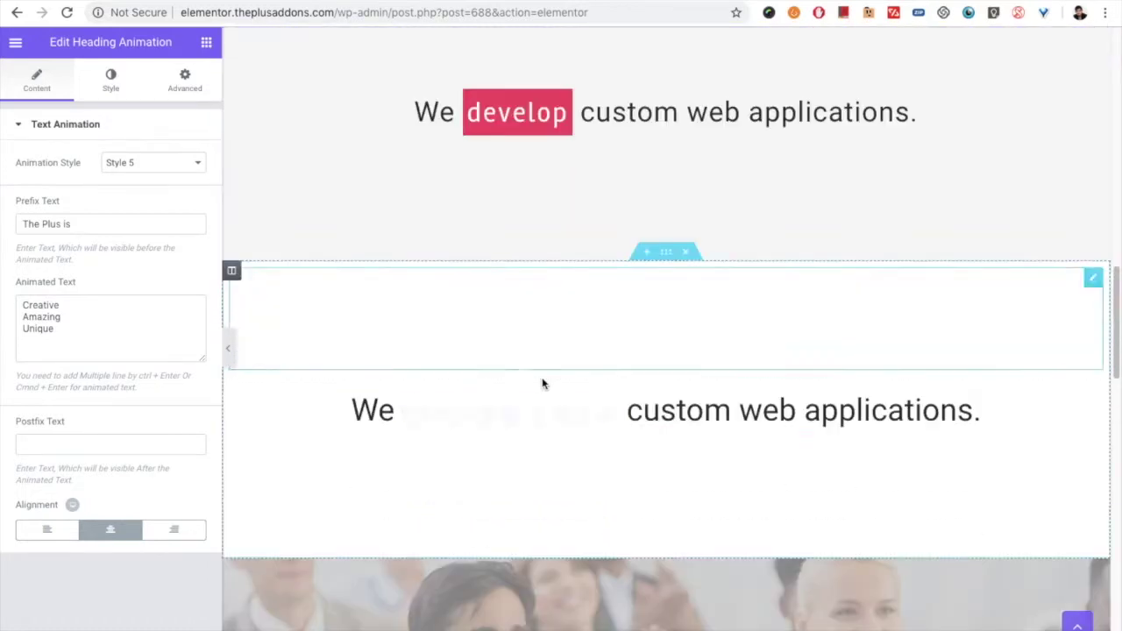
{"action": "scroll", "coordinate": [537, 395], "scroll_direction": "down", "scroll_amount": 2}
{"action": "scroll", "coordinate": [535, 399], "scroll_direction": "down", "scroll_amount": 3}
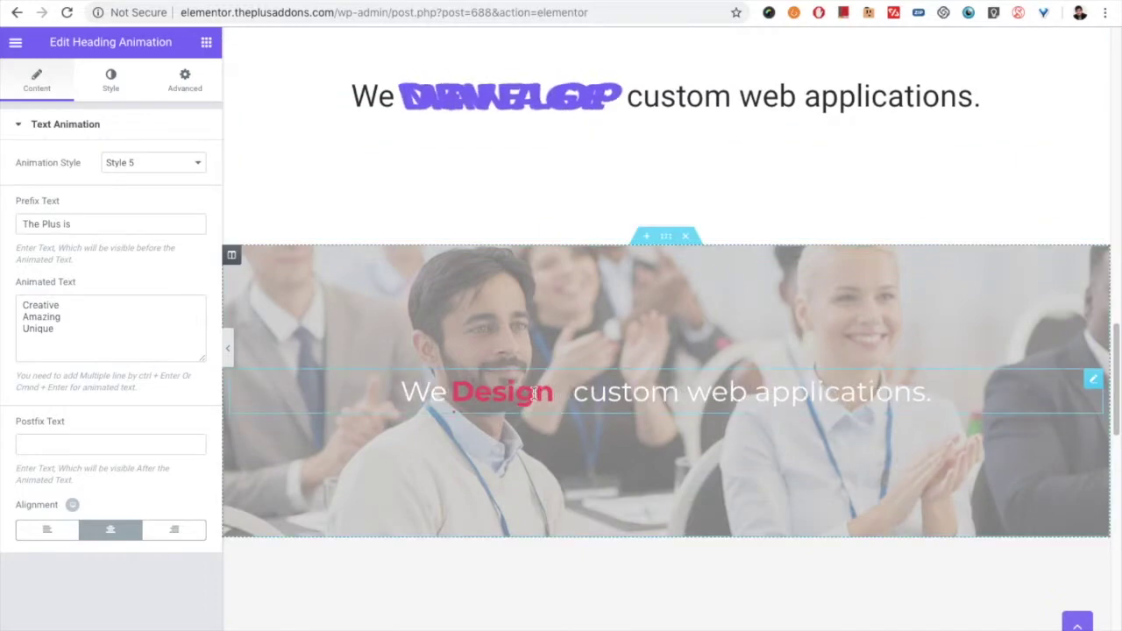
{"action": "scroll", "coordinate": [533, 393], "scroll_direction": "down", "scroll_amount": 5}
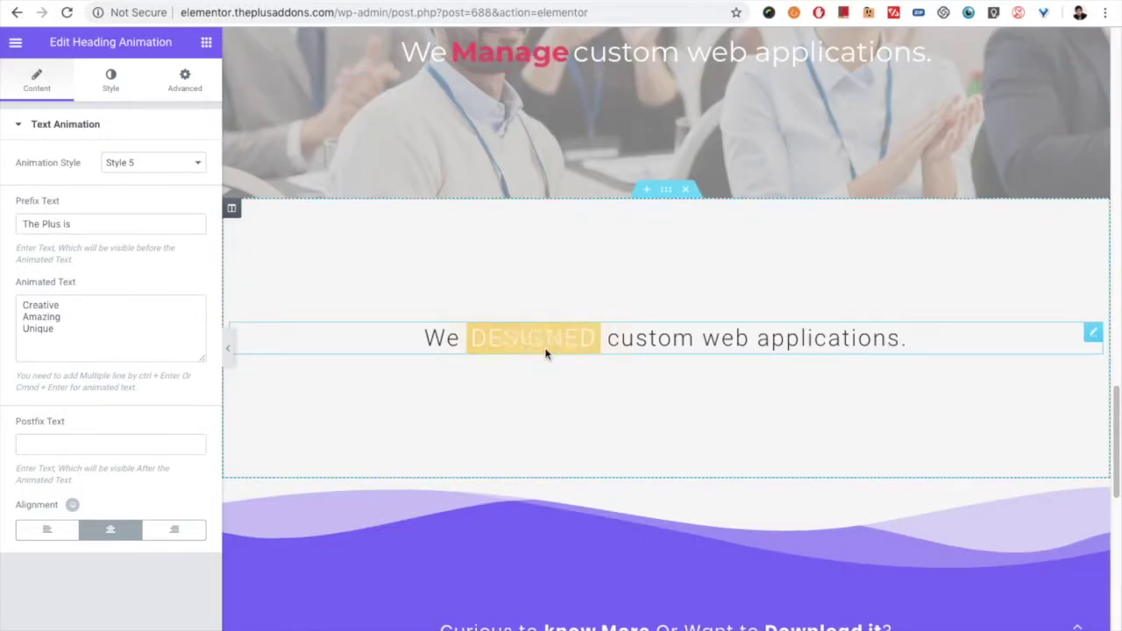
{"action": "scroll", "coordinate": [546, 349], "scroll_direction": "up", "scroll_amount": 3}
{"action": "scroll", "coordinate": [545, 351], "scroll_direction": "up", "scroll_amount": 5}
{"action": "scroll", "coordinate": [548, 352], "scroll_direction": "up", "scroll_amount": 3}
{"action": "scroll", "coordinate": [548, 351], "scroll_direction": "down", "scroll_amount": 2}
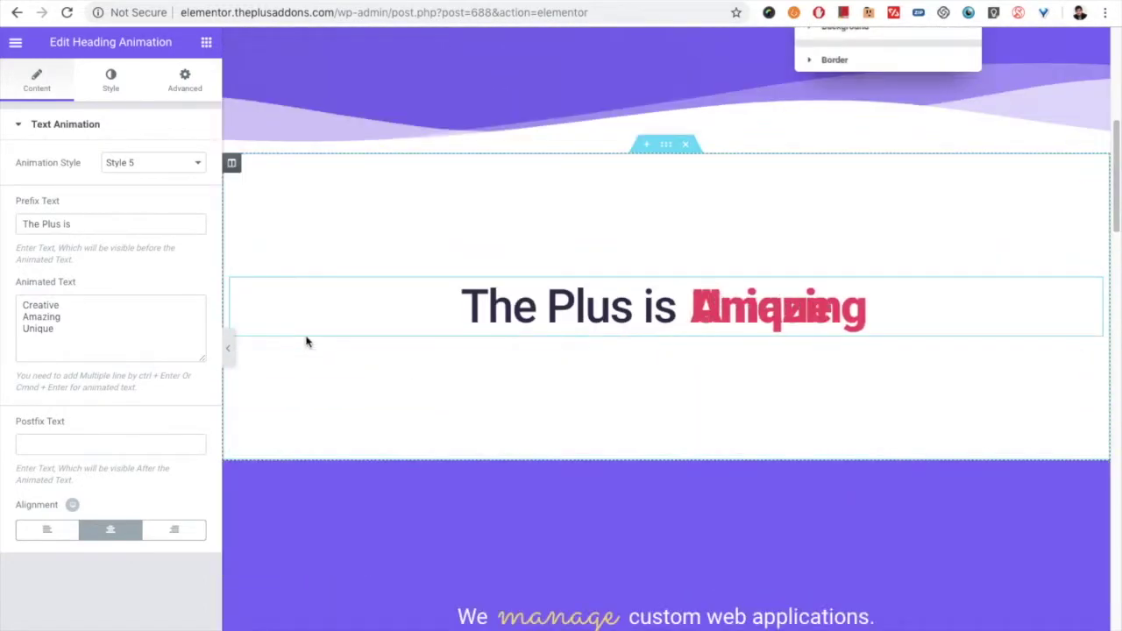
{"action": "left_click", "coordinate": [106, 162]}
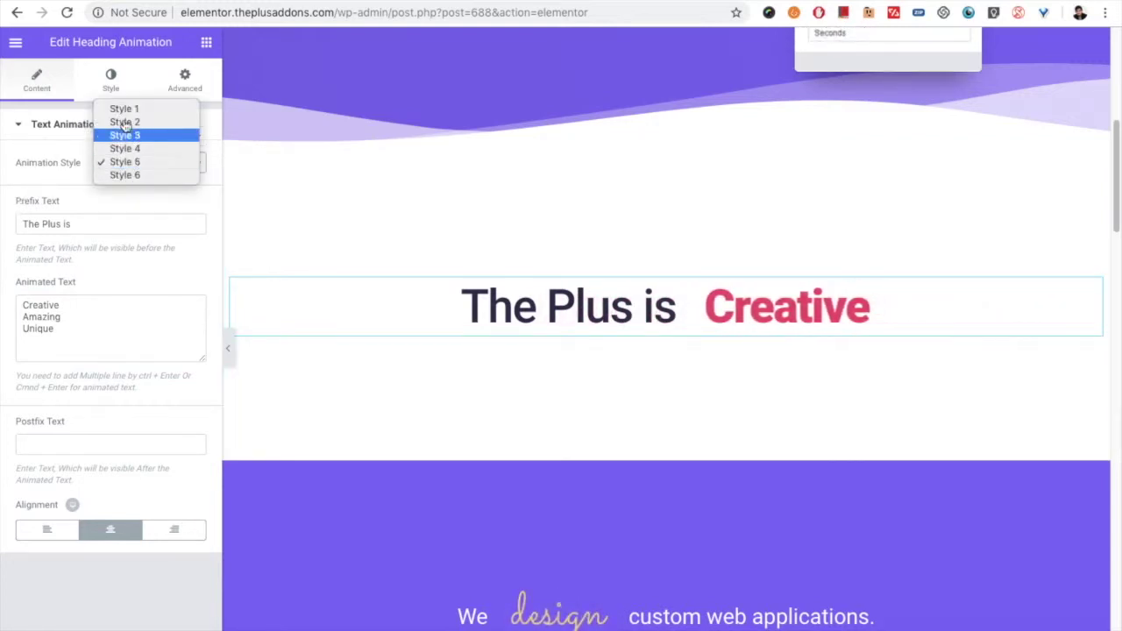
{"action": "left_click", "coordinate": [125, 162]}
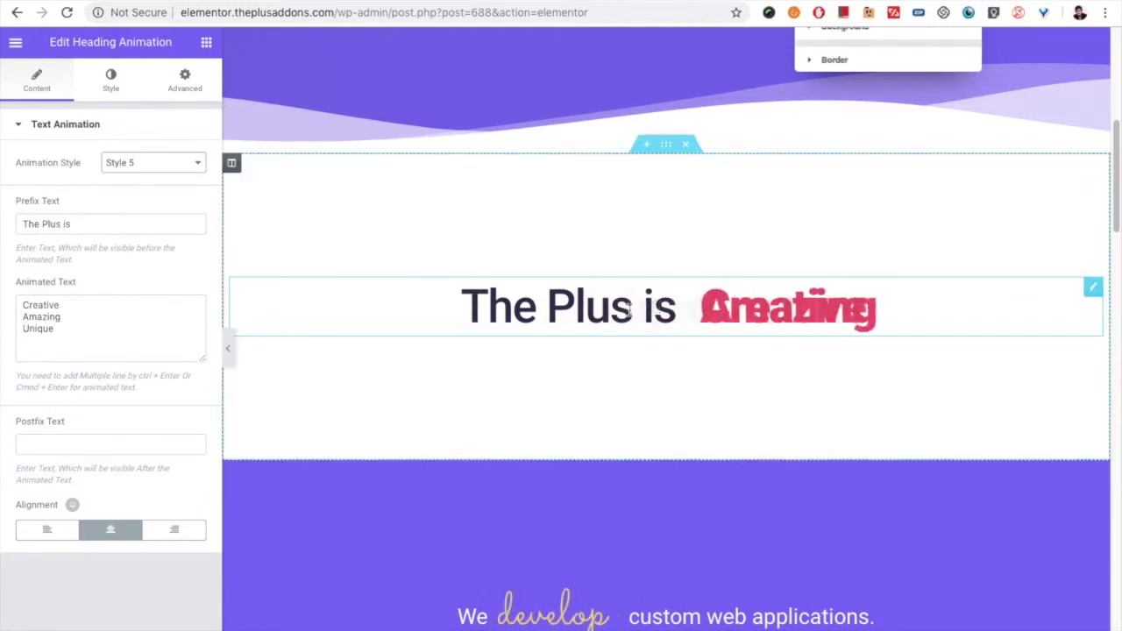
Step: Try 'The Plus' as postfix text, then clear the trial postfix from the heading
{"action": "left_click_drag", "start_coordinate": [73, 224], "coordinate": [18, 218]}
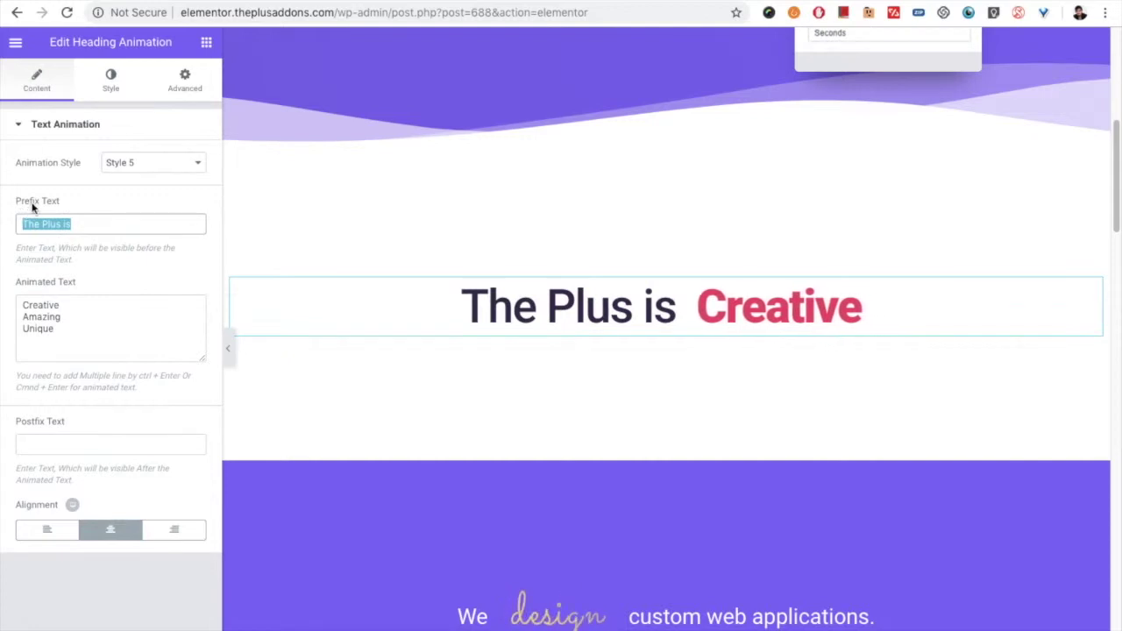
{"action": "left_click", "coordinate": [80, 317]}
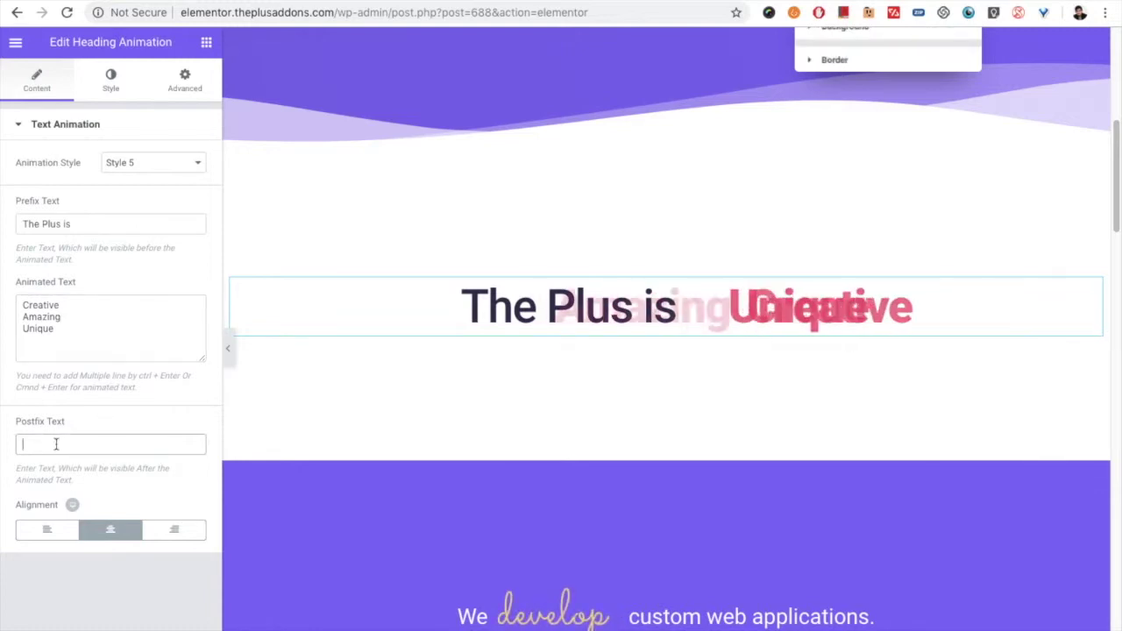
{"action": "type", "text": "tthe"}
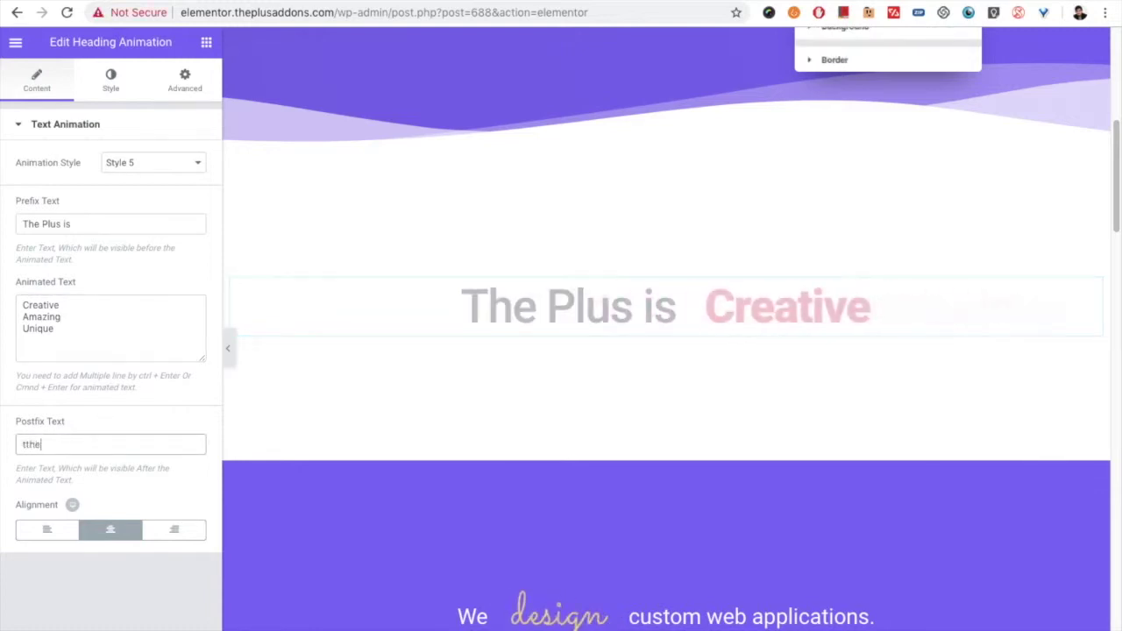
{"action": "key", "text": "ctrl+a"}
{"action": "type", "text": "T"}
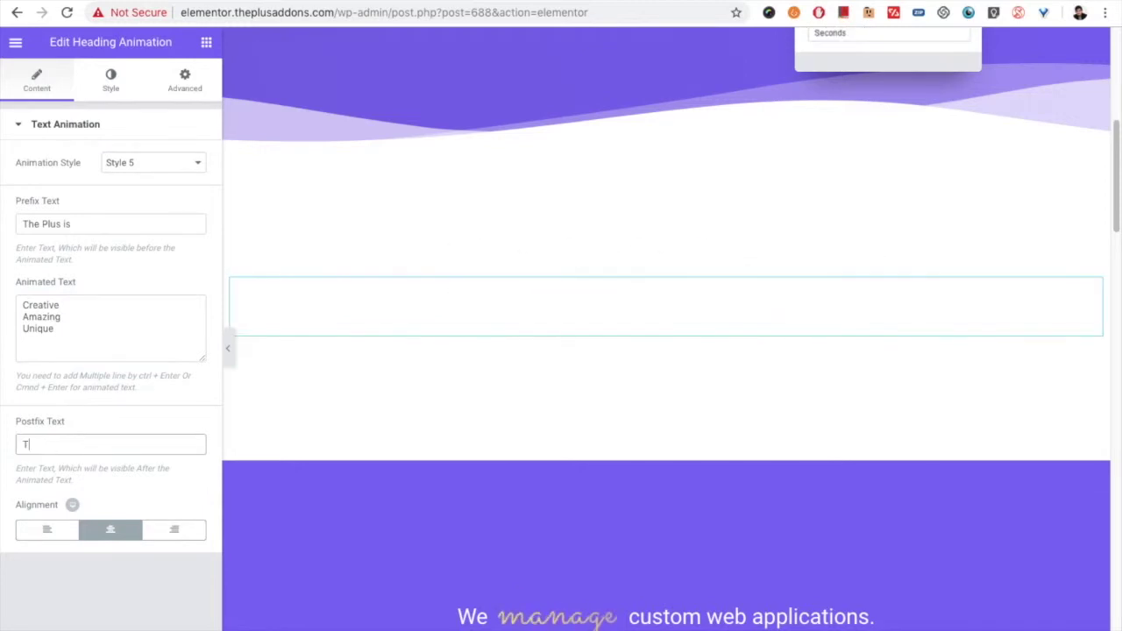
{"action": "type", "text": "he Plus"}
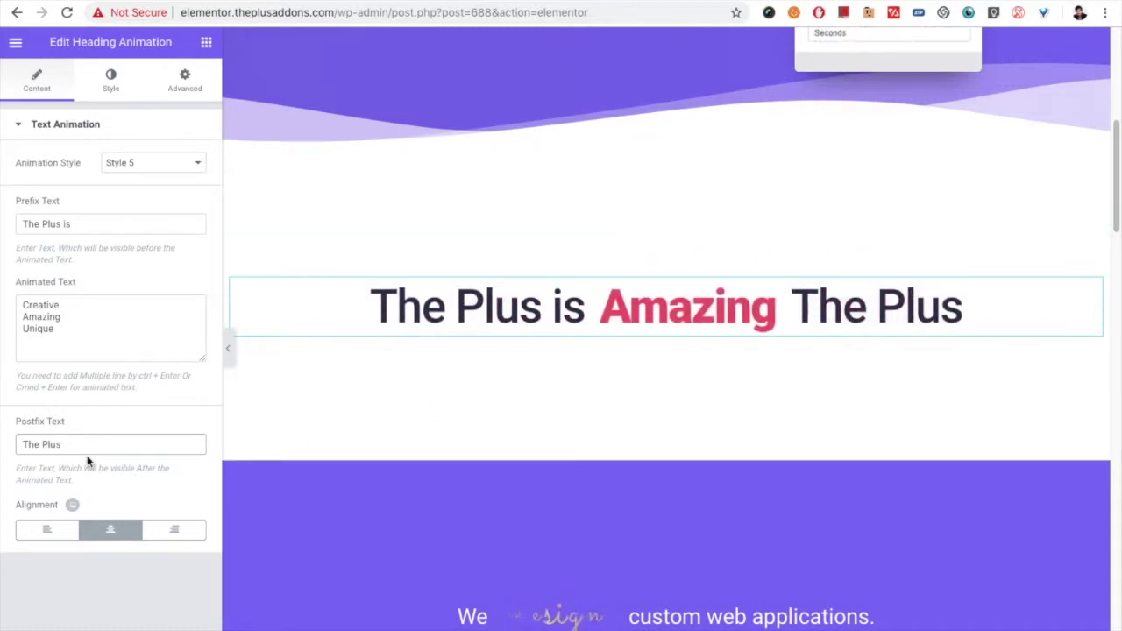
{"action": "key", "text": "ctrl+a"}
{"action": "key", "text": "BackSpace"}
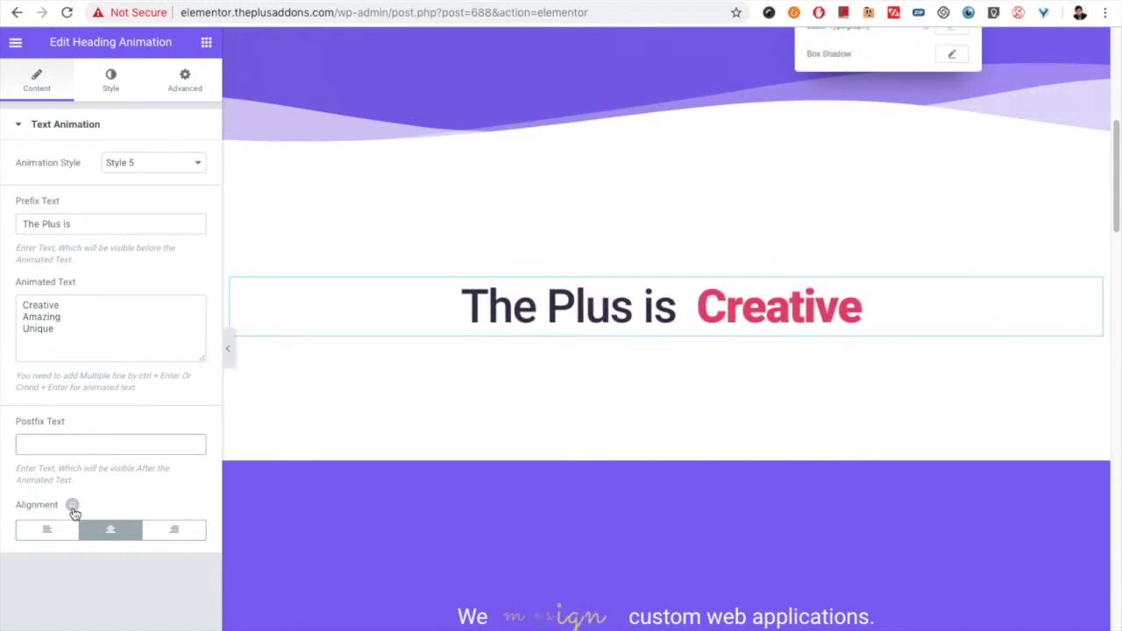
Step: Preview left and right alignment of the animated heading, then centre it again
{"action": "left_click", "coordinate": [62, 535]}
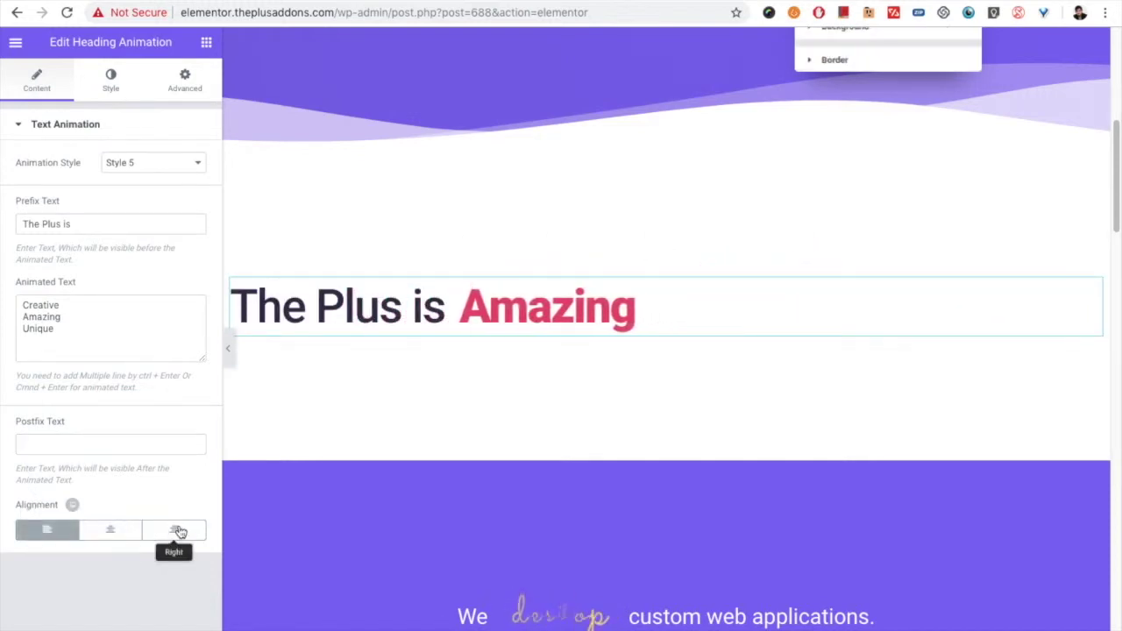
{"action": "left_click", "coordinate": [169, 537]}
{"action": "left_click", "coordinate": [109, 533]}
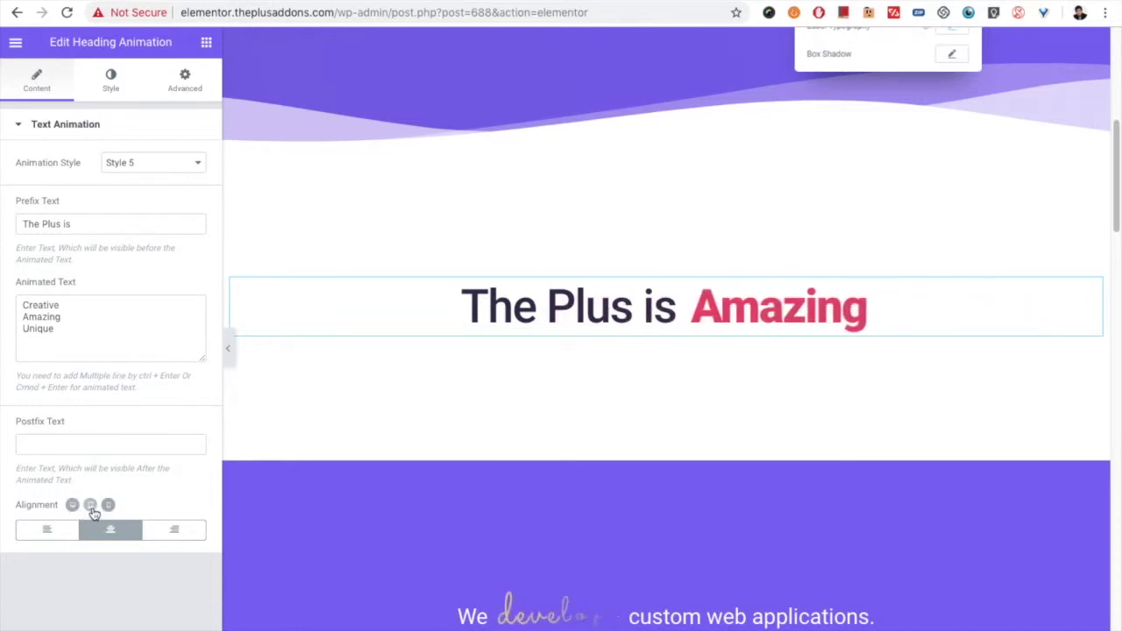
Step: Open the prefix and postfix typography and confirm Roboto as the font family
{"action": "left_click", "coordinate": [110, 79]}
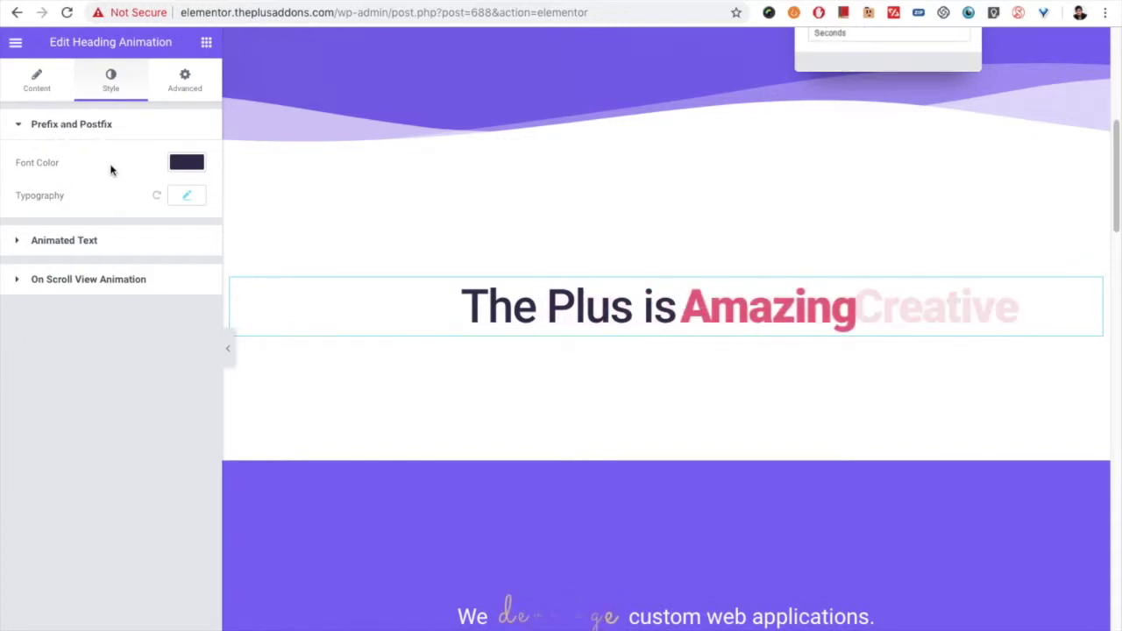
{"action": "left_click", "coordinate": [180, 195]}
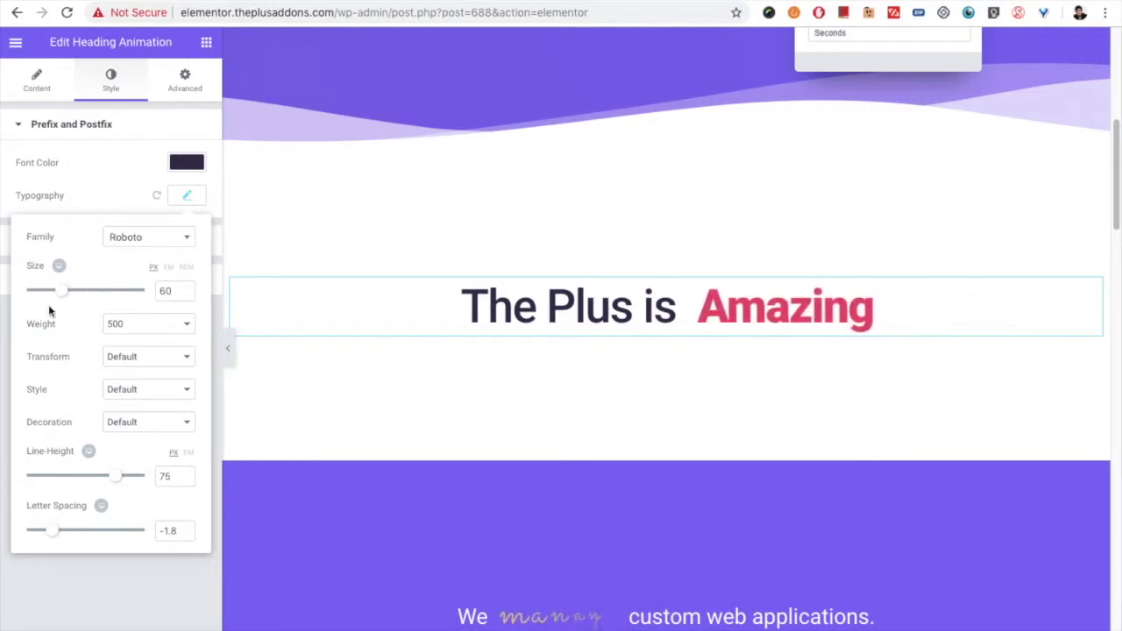
{"action": "left_click", "coordinate": [141, 238]}
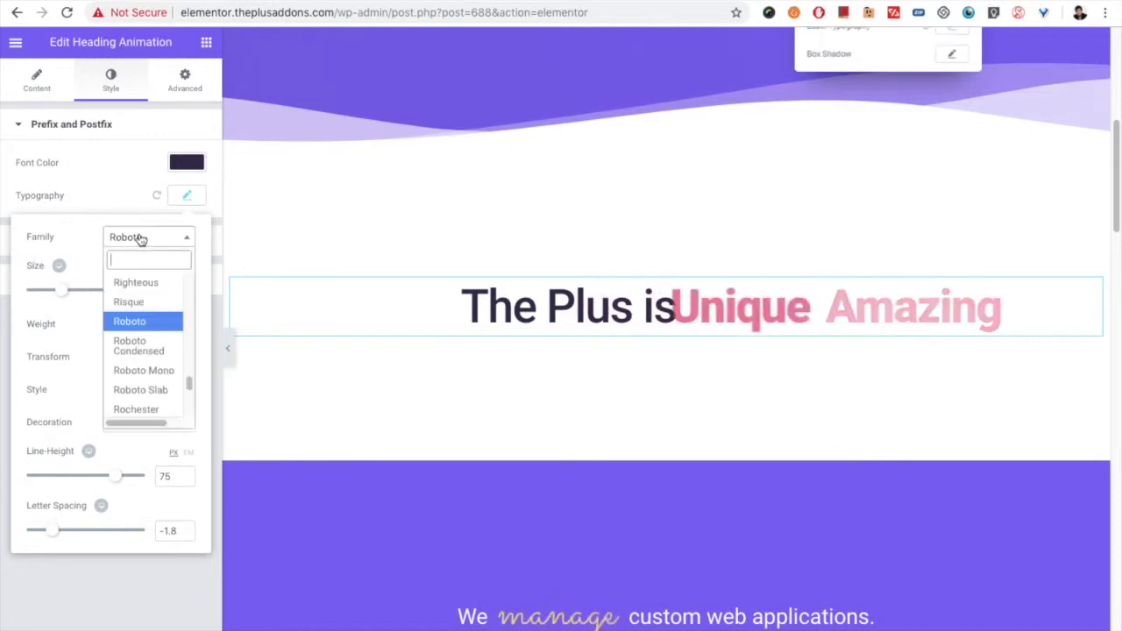
{"action": "left_click", "coordinate": [141, 238]}
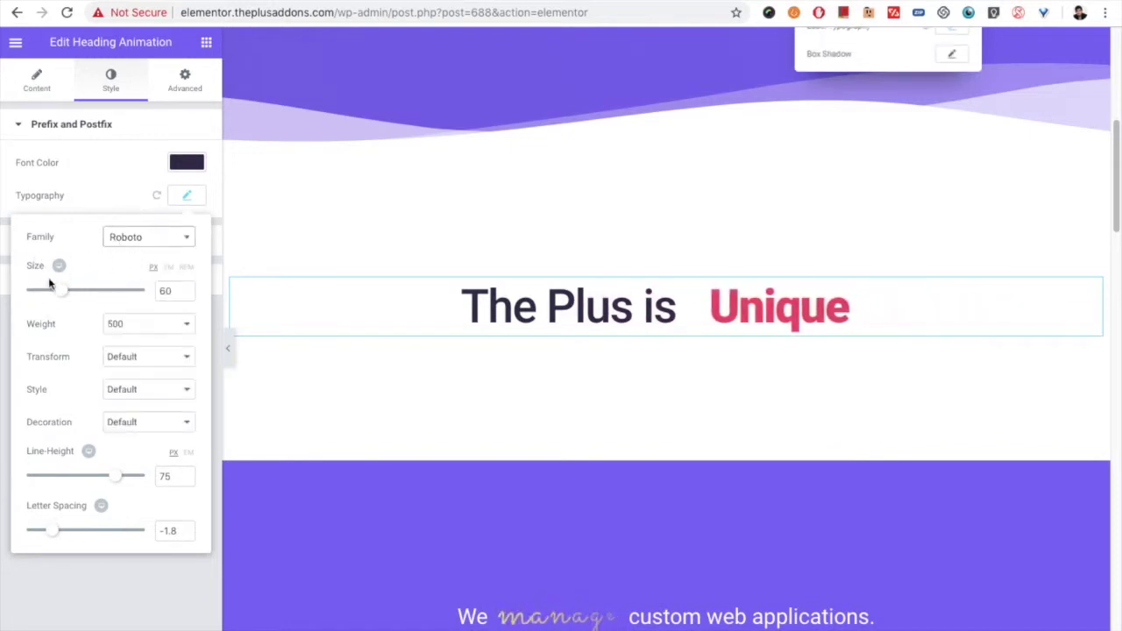
{"action": "left_click", "coordinate": [145, 238]}
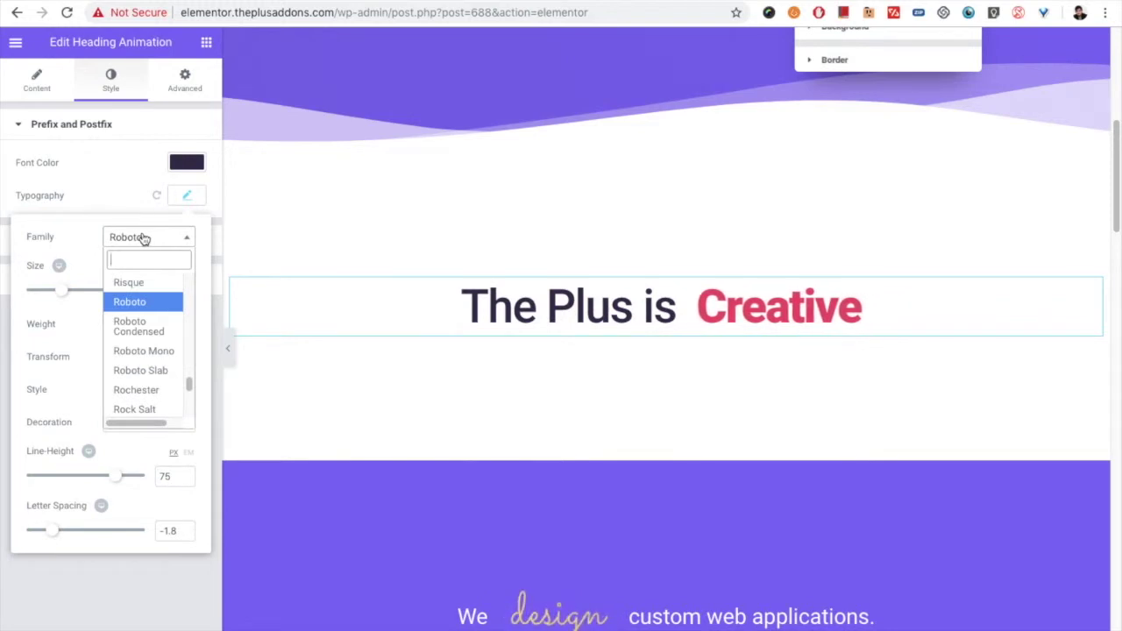
{"action": "left_click", "coordinate": [144, 239]}
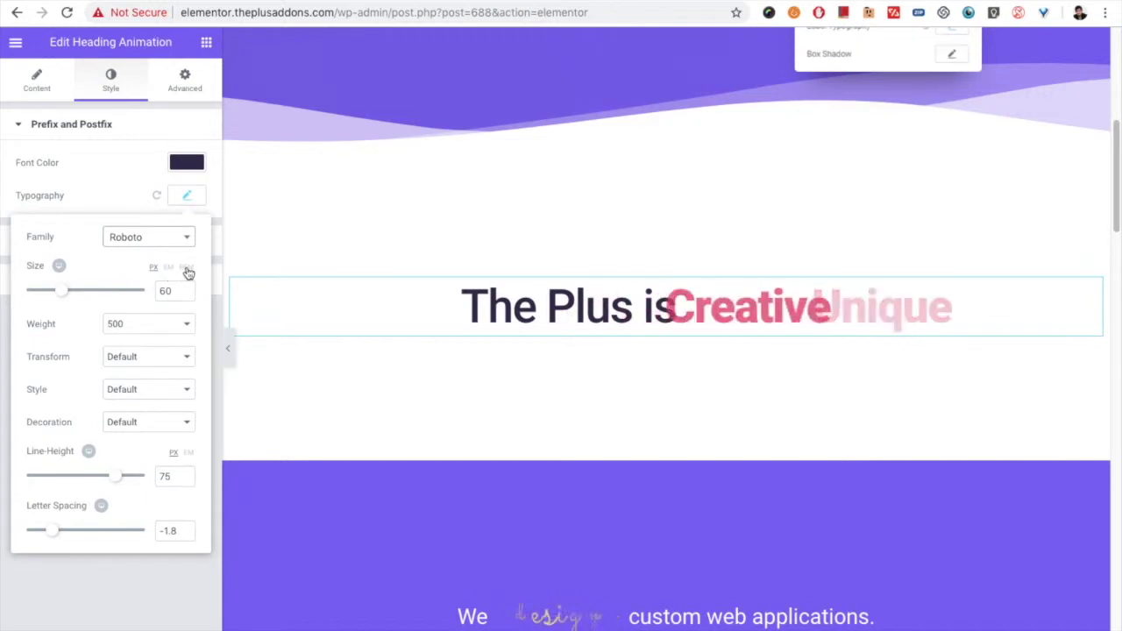
Step: Check per-device size options and leave transform, style and decoration at Default
{"action": "left_click", "coordinate": [61, 268]}
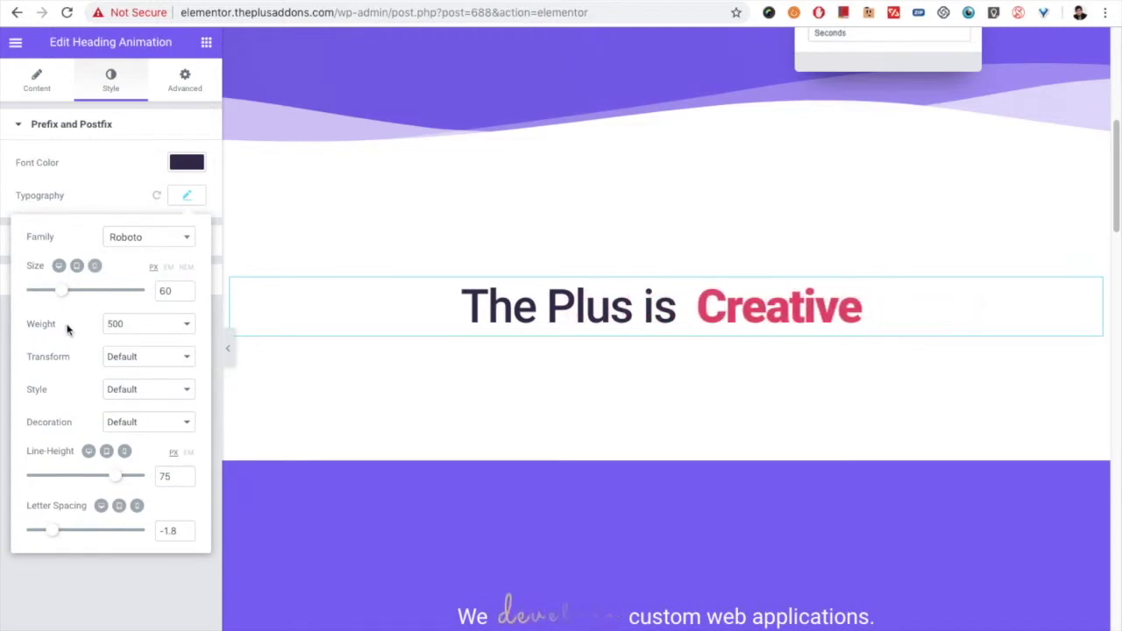
{"action": "left_click", "coordinate": [127, 357]}
{"action": "left_click", "coordinate": [133, 362]}
{"action": "left_click", "coordinate": [124, 392]}
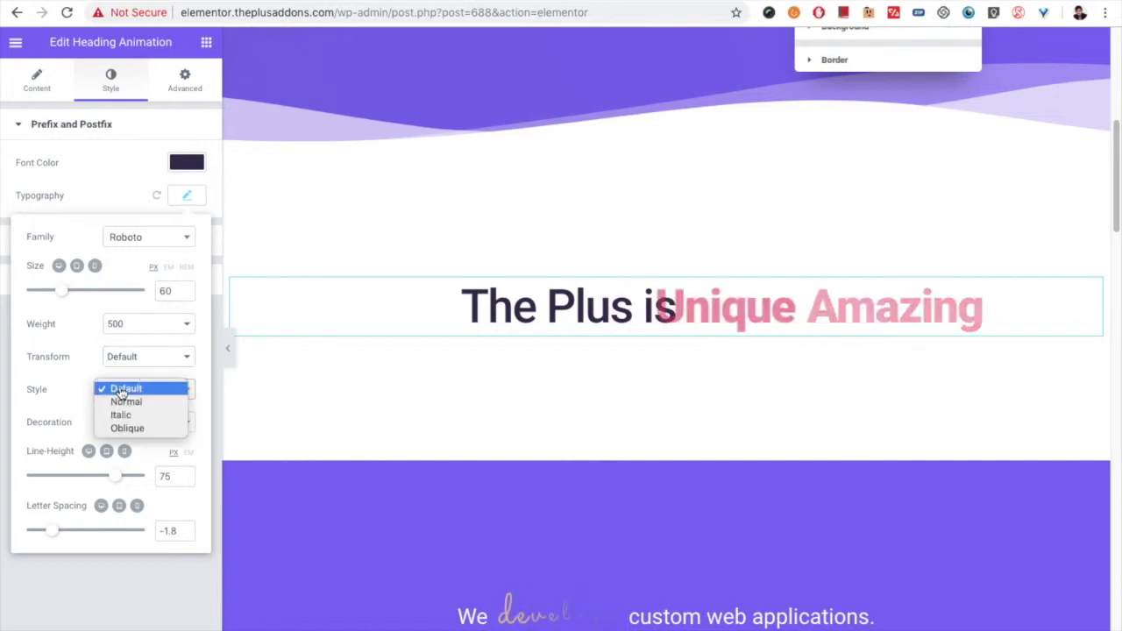
{"action": "left_click", "coordinate": [122, 389]}
{"action": "left_click", "coordinate": [114, 423]}
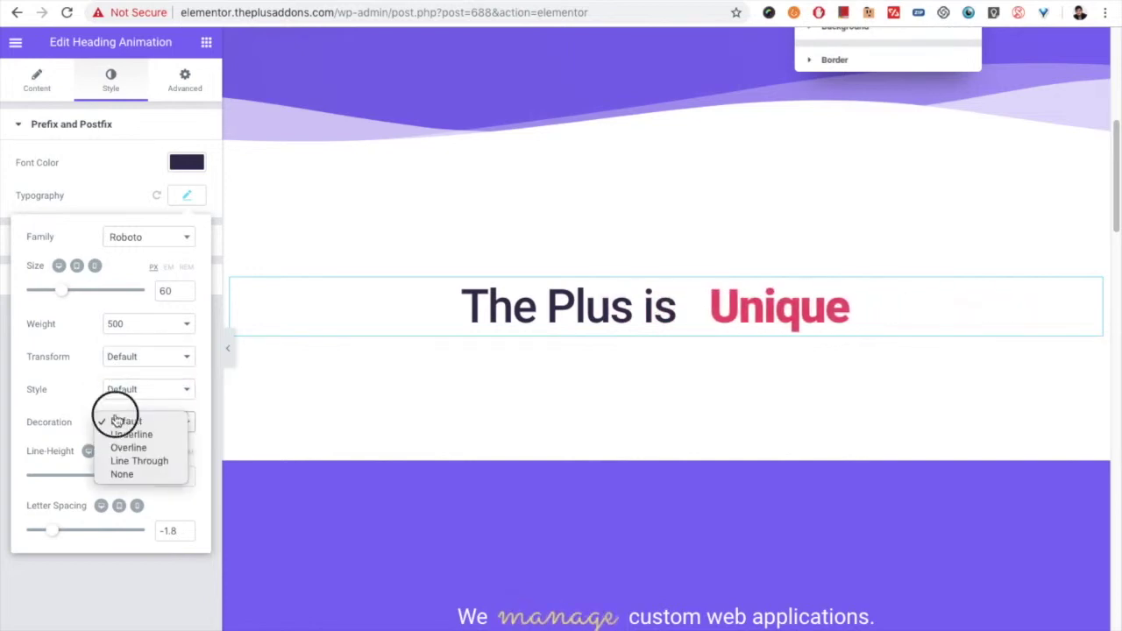
{"action": "left_click", "coordinate": [74, 429]}
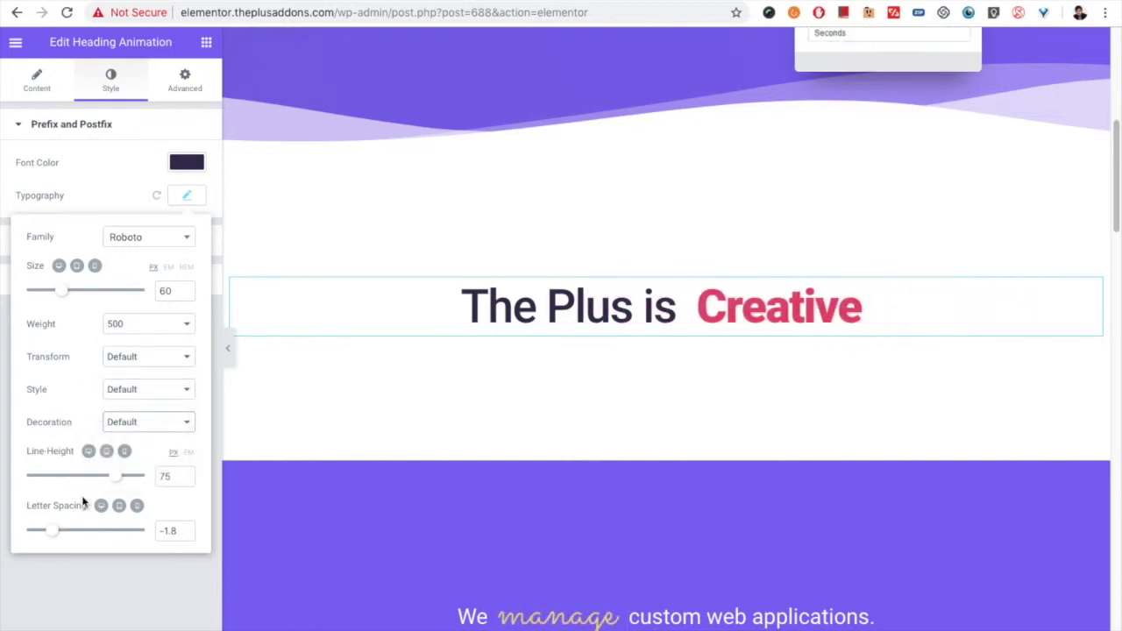
{"action": "left_click", "coordinate": [189, 196]}
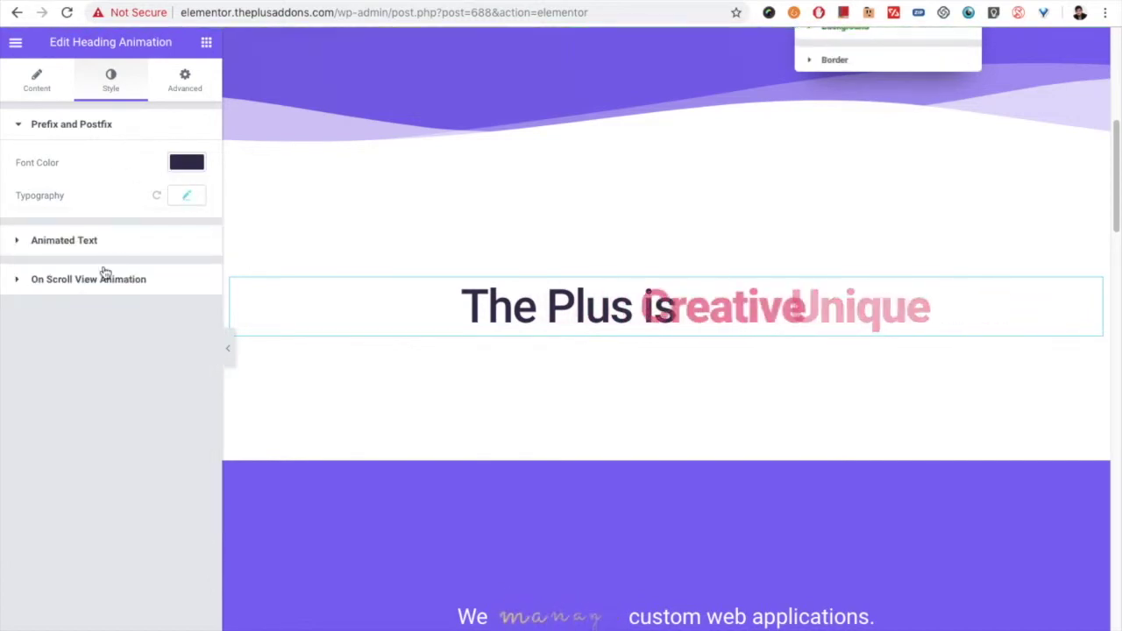
Step: Expand the Animated Text style section and glance at its typography settings
{"action": "left_click", "coordinate": [86, 248]}
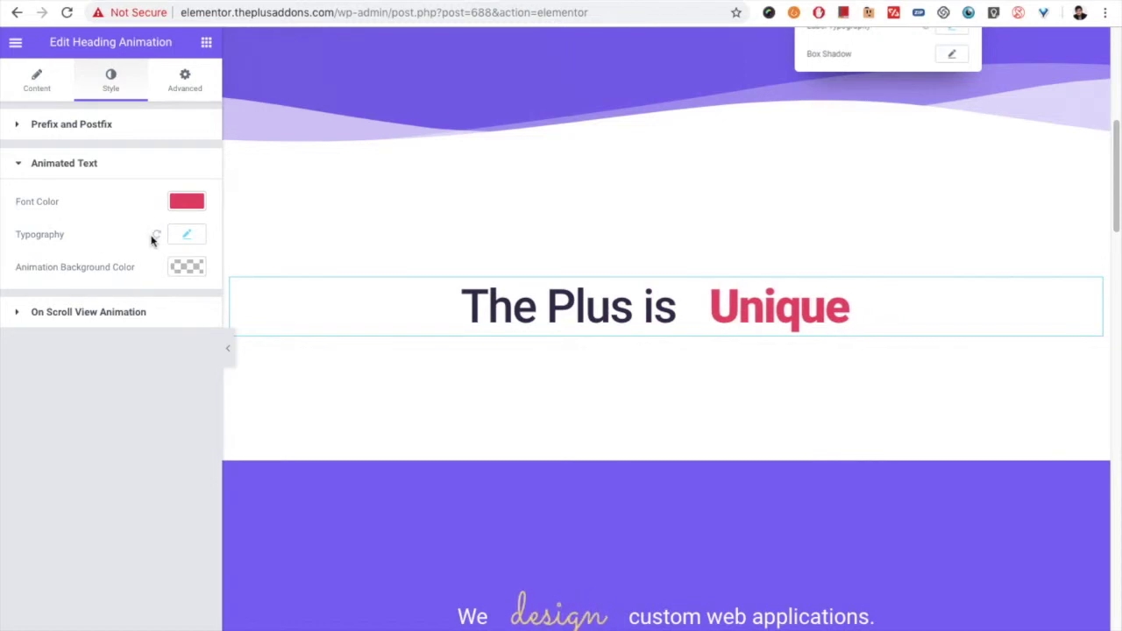
{"action": "left_click", "coordinate": [188, 239]}
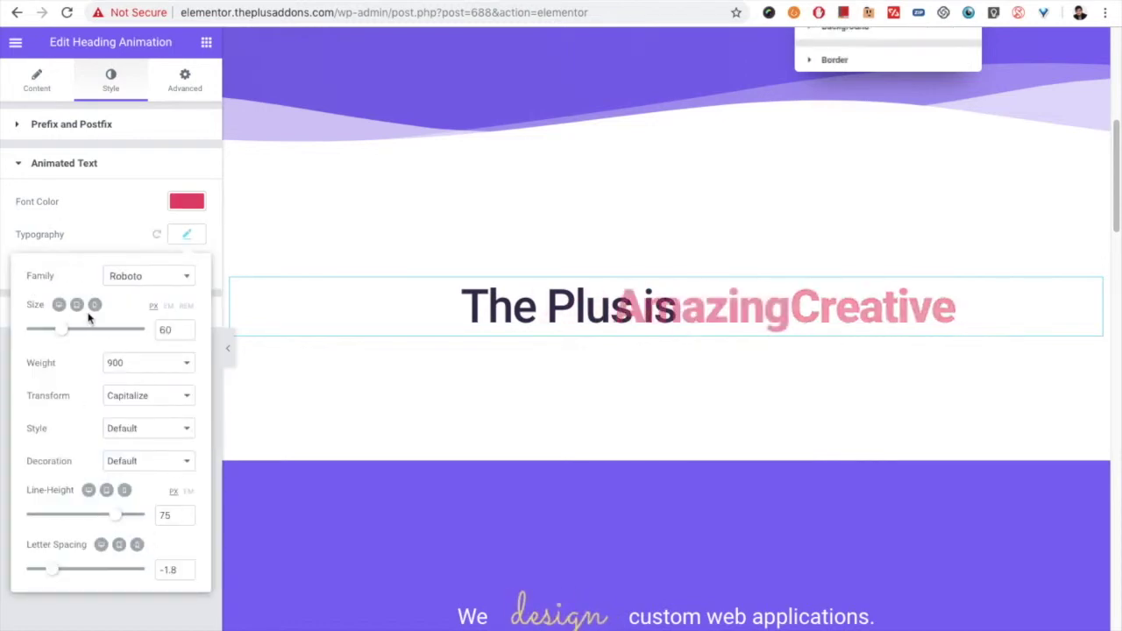
{"action": "left_click", "coordinate": [184, 236]}
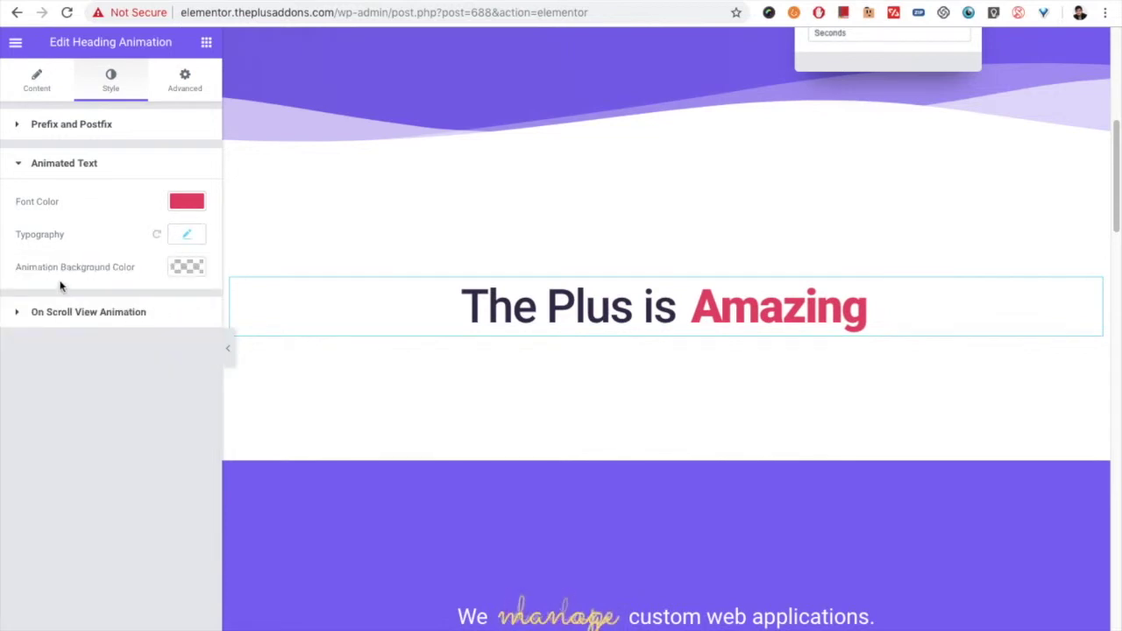
Step: Preview a #5b5b5b animation background, drop alpha to 0, then delete the colour value
{"action": "left_click", "coordinate": [176, 271]}
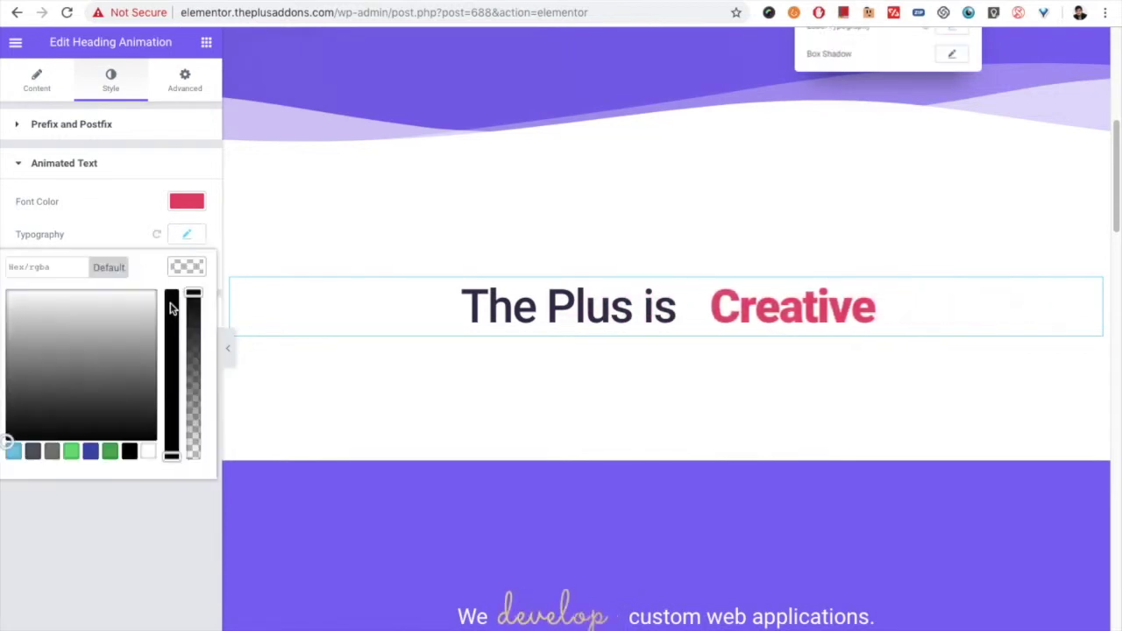
{"action": "left_click", "coordinate": [94, 389]}
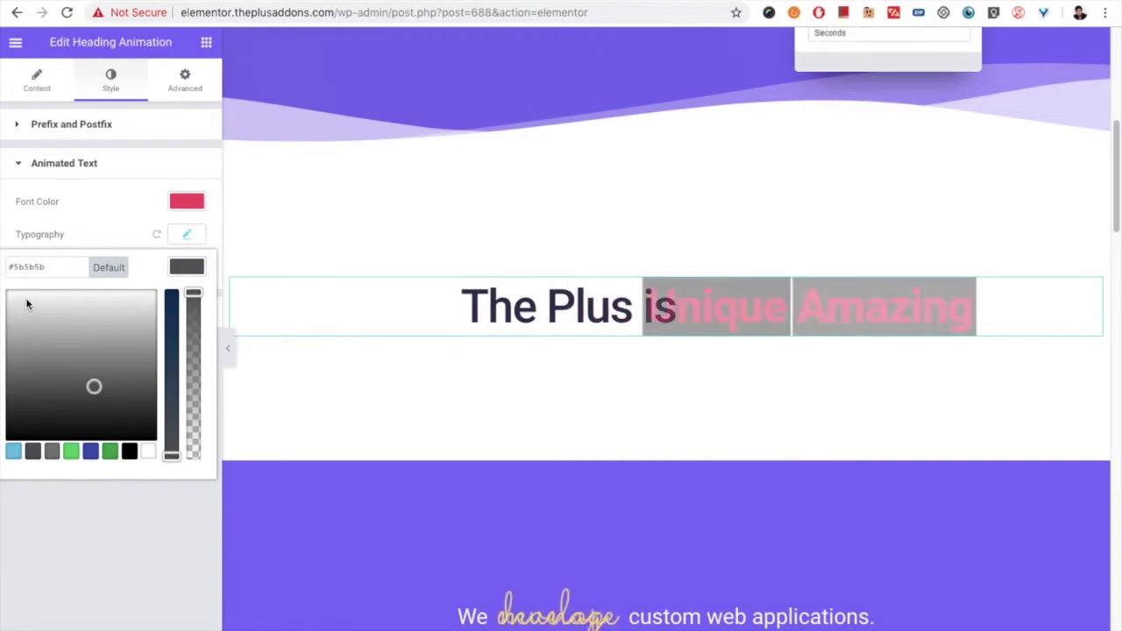
{"action": "left_click_drag", "start_coordinate": [192, 384], "coordinate": [193, 428]}
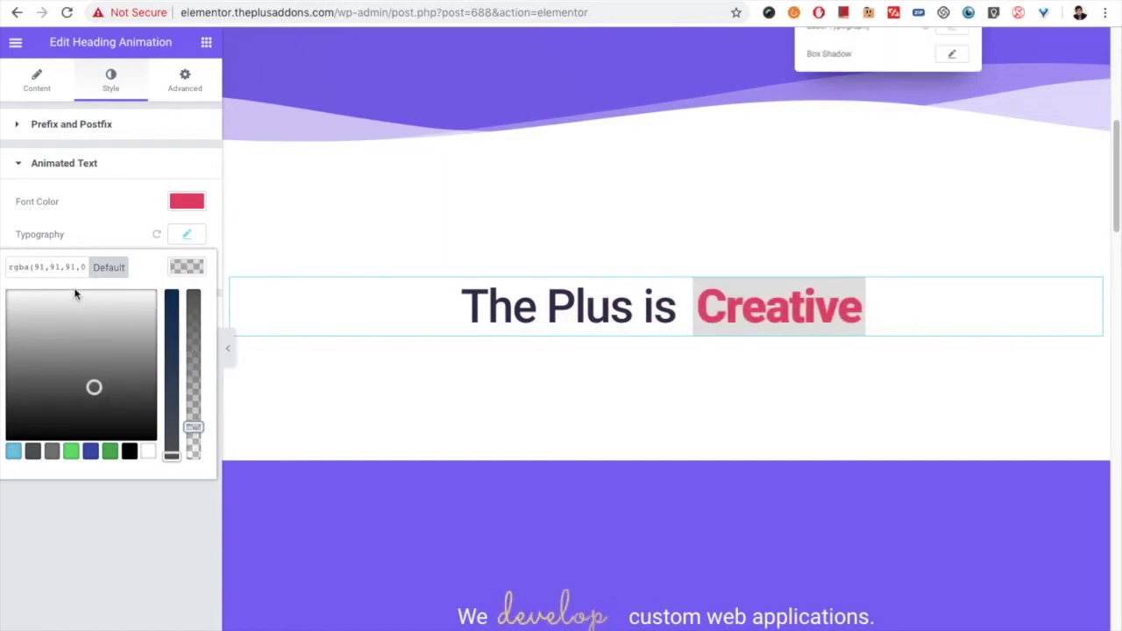
{"action": "left_click", "coordinate": [180, 504]}
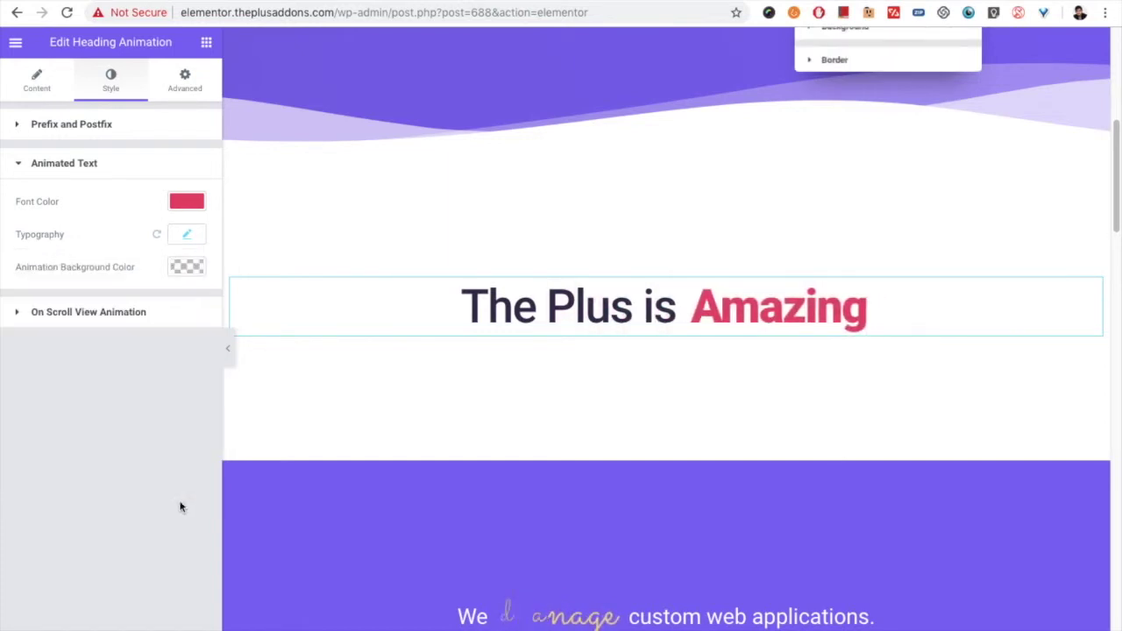
{"action": "left_click", "coordinate": [183, 272]}
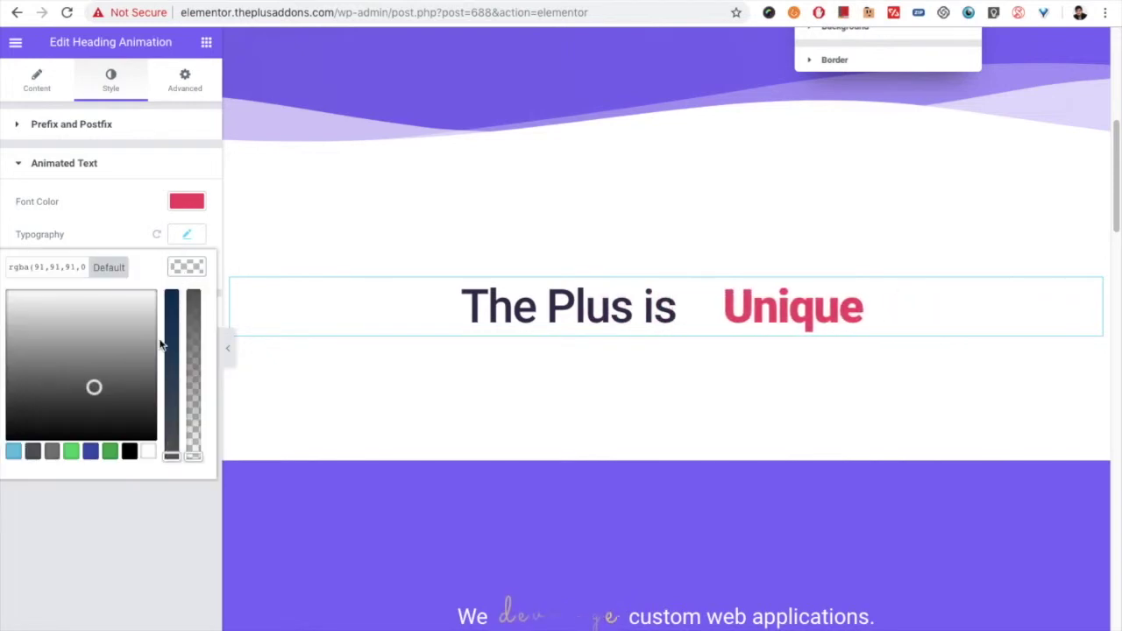
{"action": "key", "text": "BackSpace"}
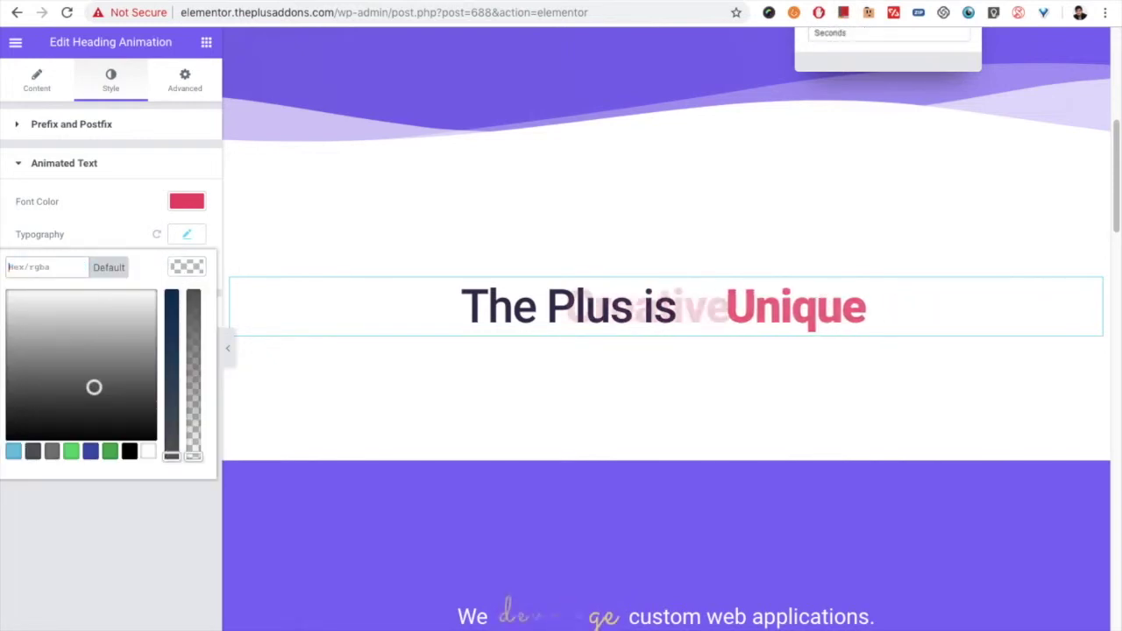
Step: Scroll down and view the grey section heading's style settings
{"action": "left_click", "coordinate": [328, 293]}
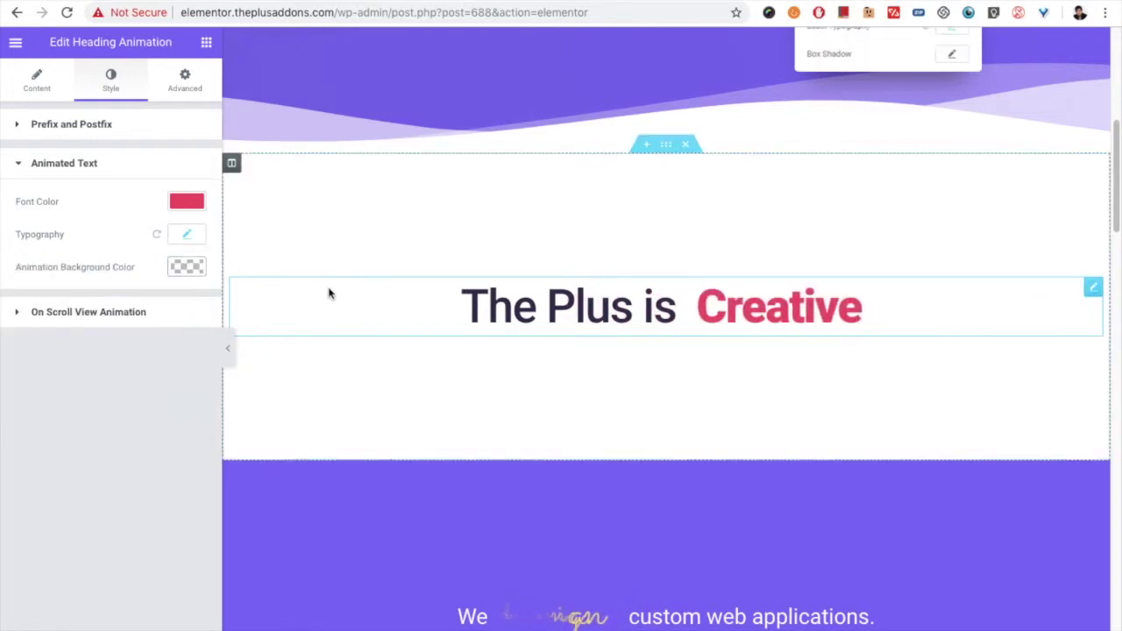
{"action": "scroll", "coordinate": [770, 297], "scroll_direction": "down", "scroll_amount": 3}
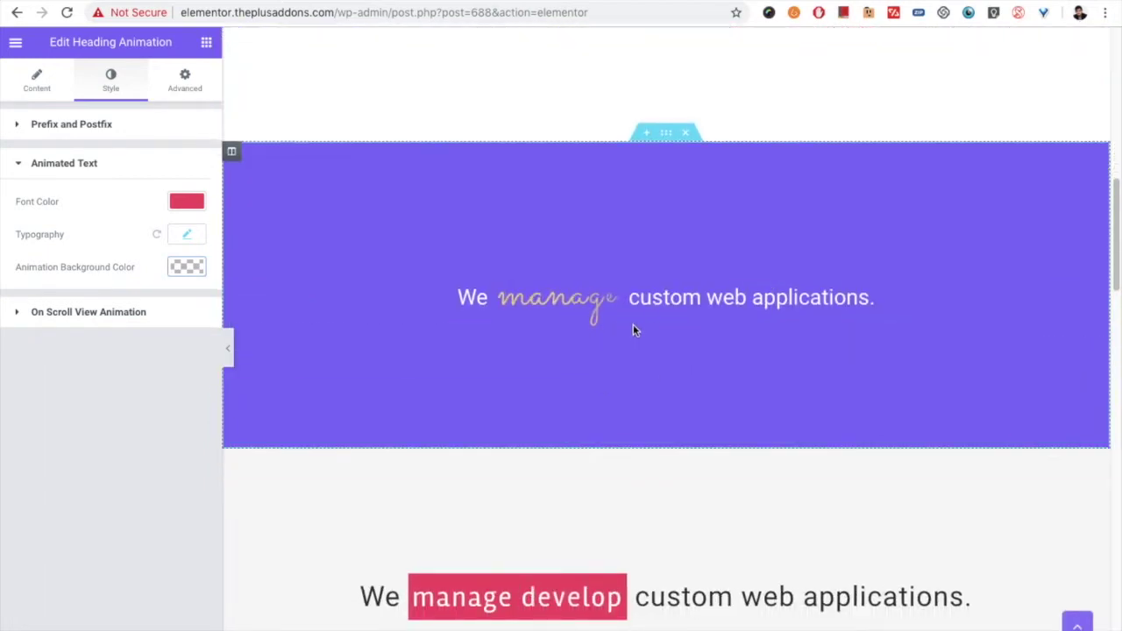
{"action": "scroll", "coordinate": [722, 326], "scroll_direction": "down", "scroll_amount": 2}
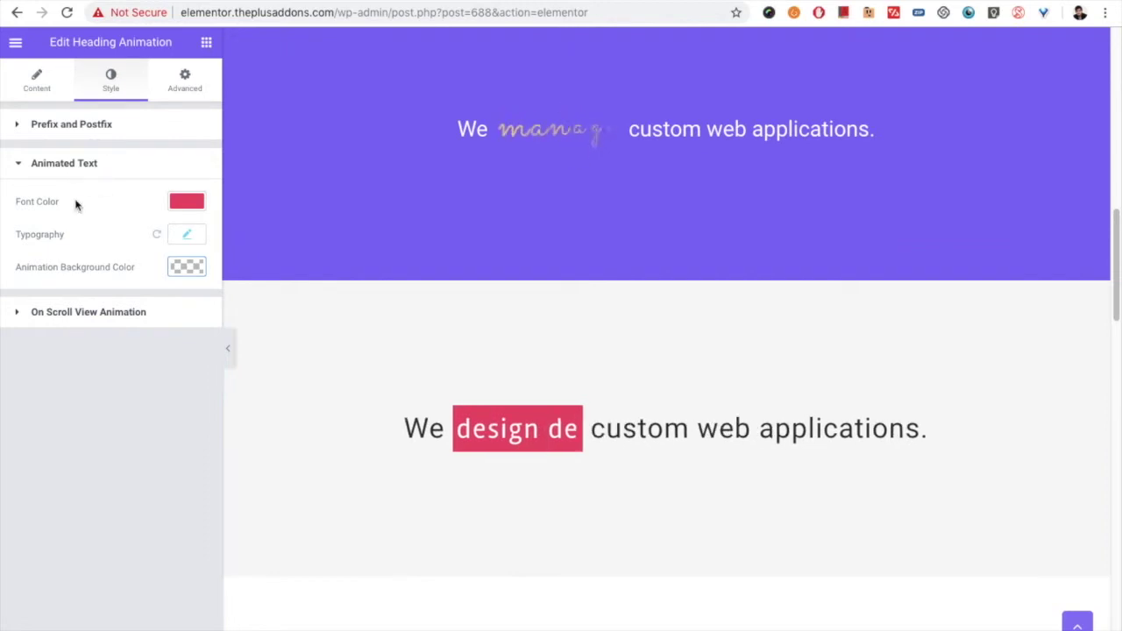
{"action": "left_click", "coordinate": [742, 430]}
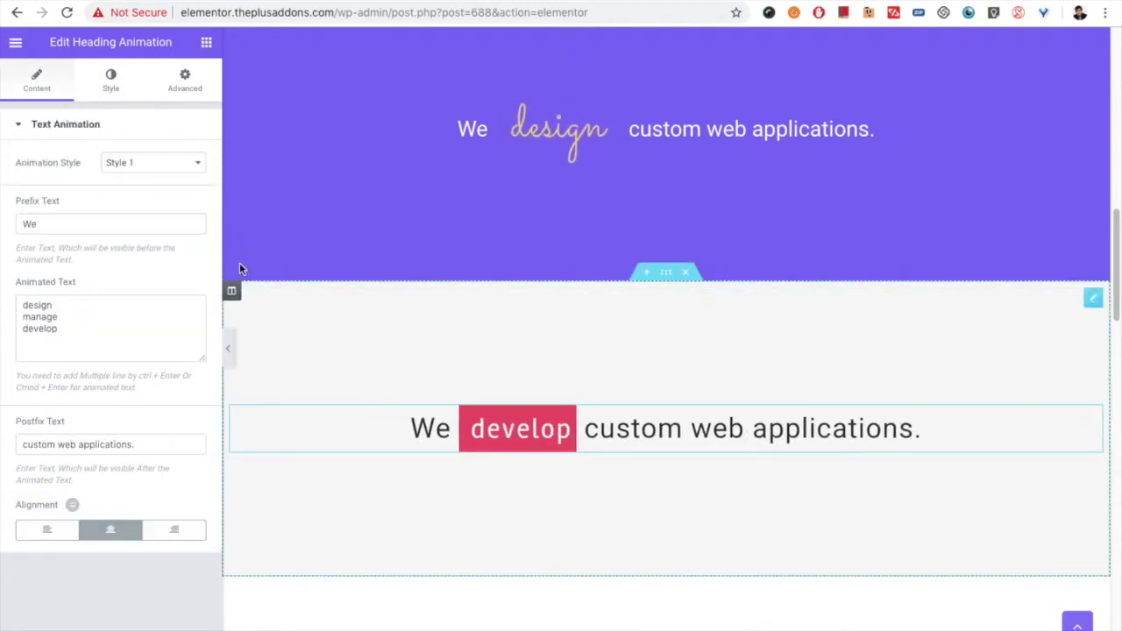
{"action": "left_click", "coordinate": [110, 80]}
{"action": "left_click", "coordinate": [68, 235]}
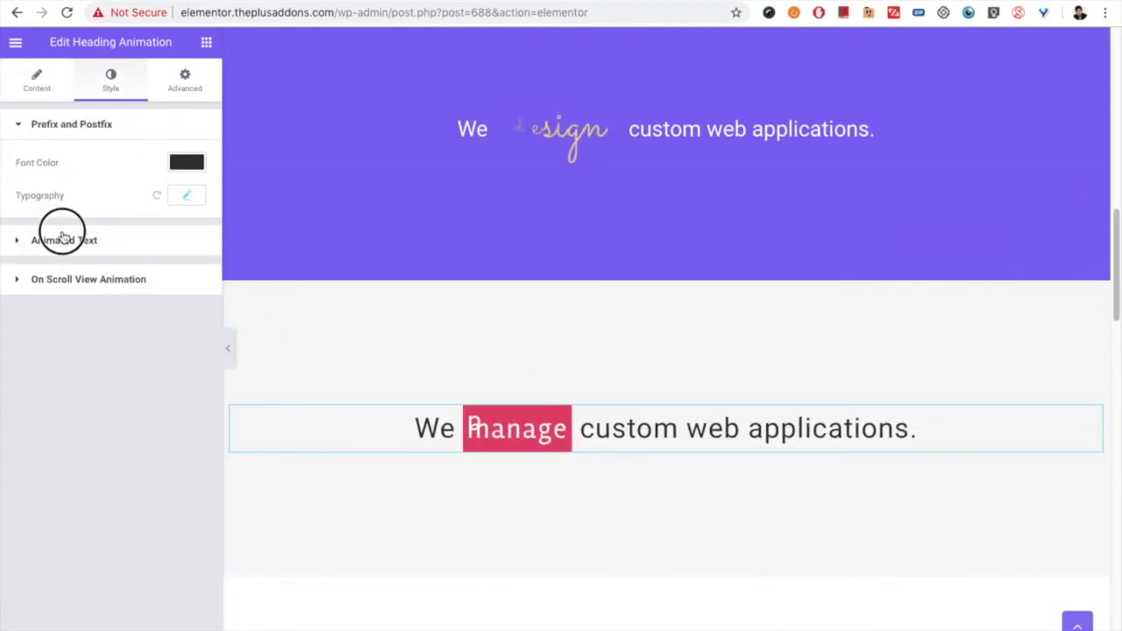
Step: Select the purple section heading and expand its Animated Text style settings
{"action": "left_click", "coordinate": [614, 140]}
{"action": "left_click", "coordinate": [94, 86]}
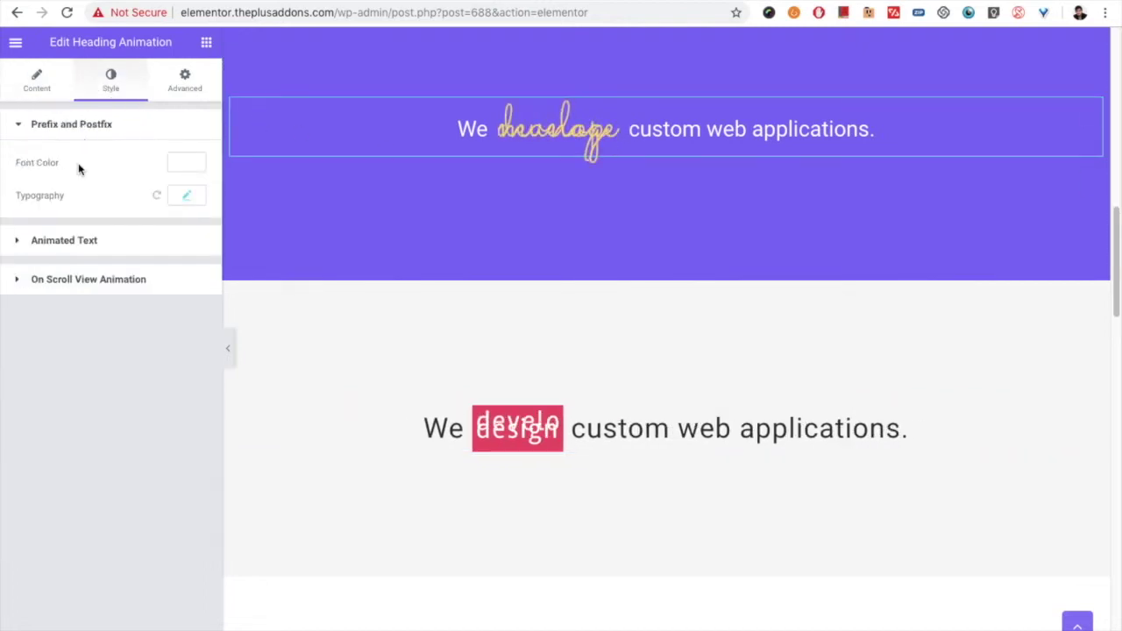
{"action": "left_click", "coordinate": [75, 242]}
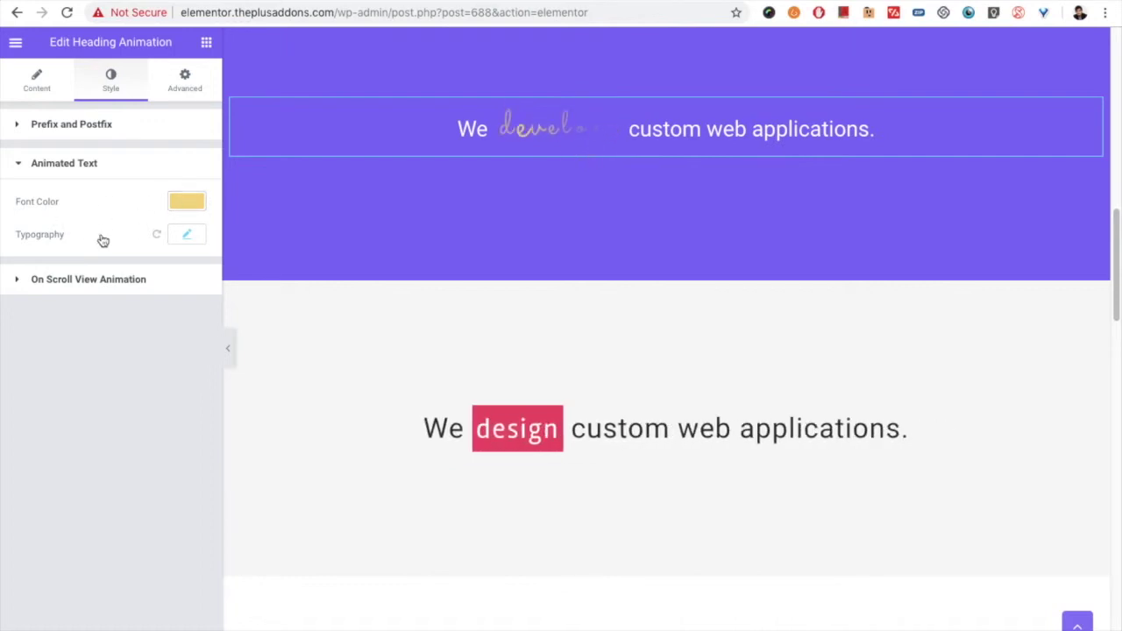
Step: Scroll past the DESIGN/MANAGE heading to 'We Design custom web applications.' and view Advanced settings
{"action": "scroll", "coordinate": [371, 269], "scroll_direction": "down", "scroll_amount": 1}
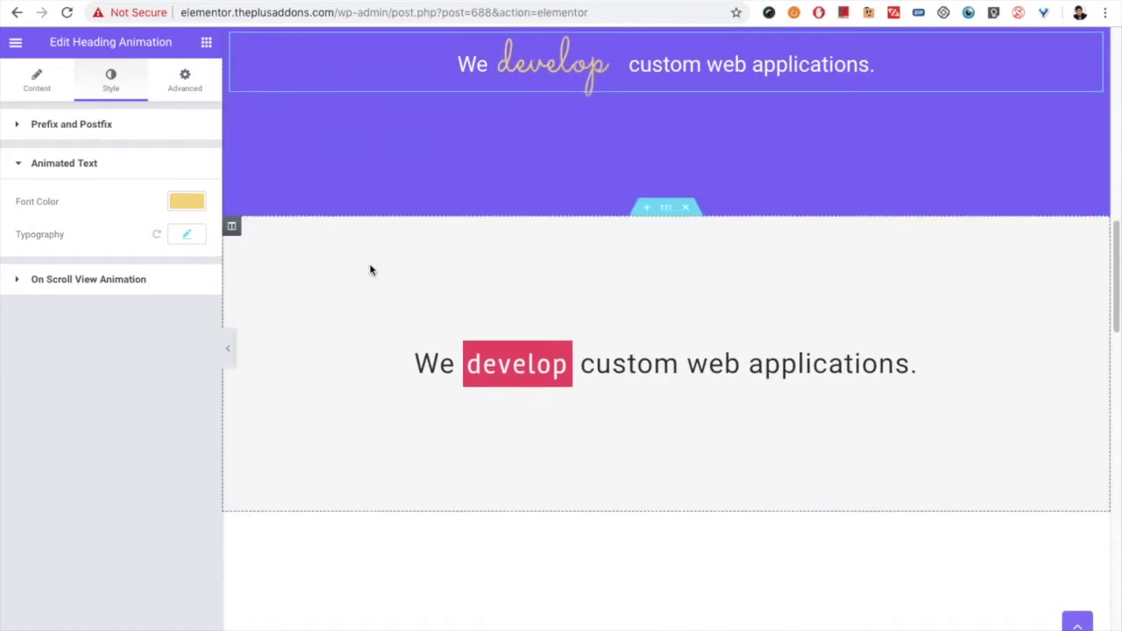
{"action": "scroll", "coordinate": [348, 394], "scroll_direction": "down", "scroll_amount": 2}
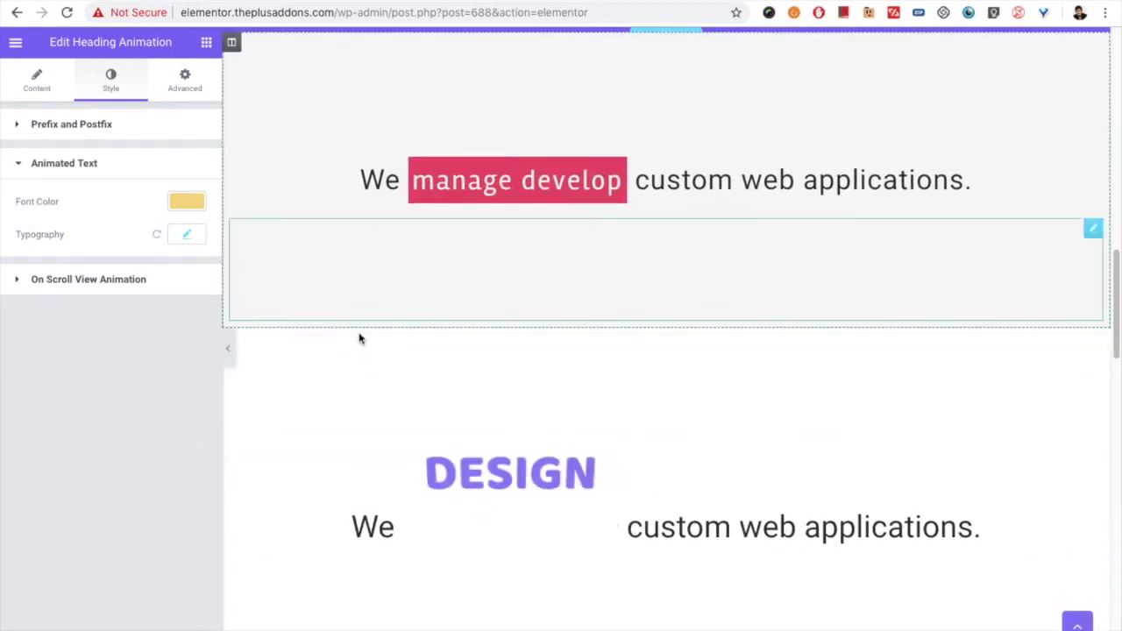
{"action": "scroll", "coordinate": [567, 391], "scroll_direction": "down", "scroll_amount": 1}
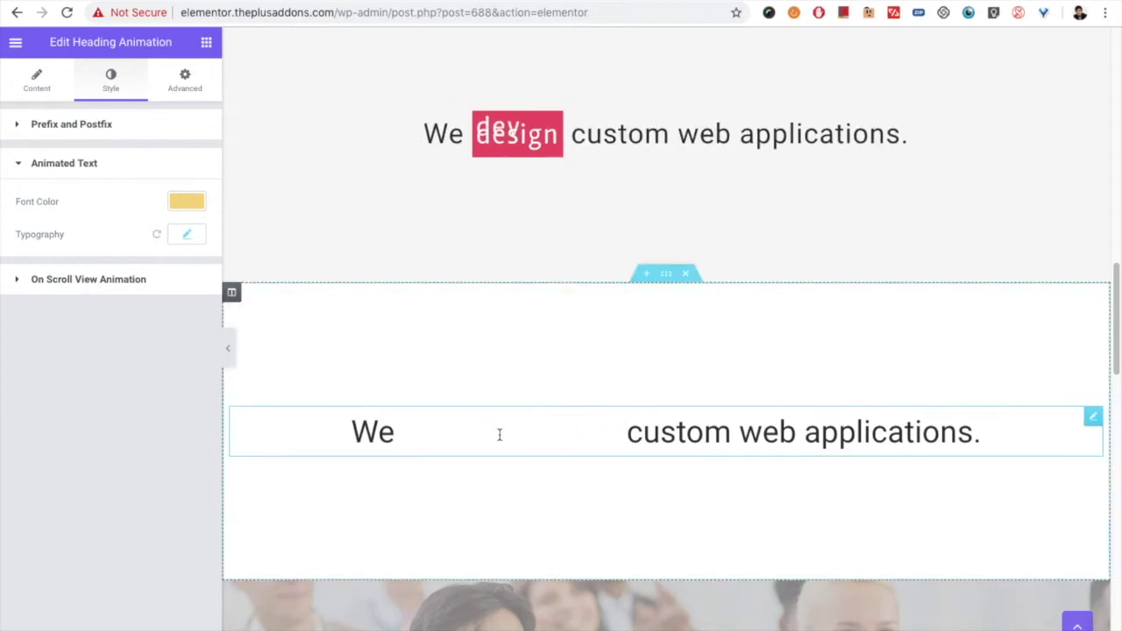
{"action": "scroll", "coordinate": [500, 435], "scroll_direction": "down", "scroll_amount": 1}
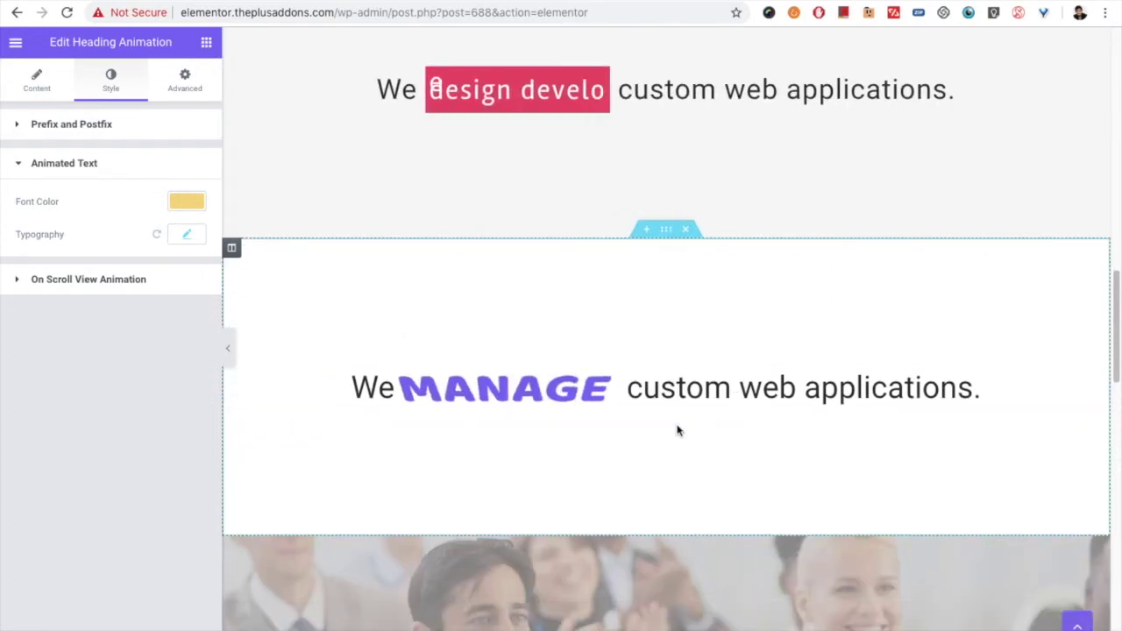
{"action": "scroll", "coordinate": [677, 429], "scroll_direction": "down", "scroll_amount": 2}
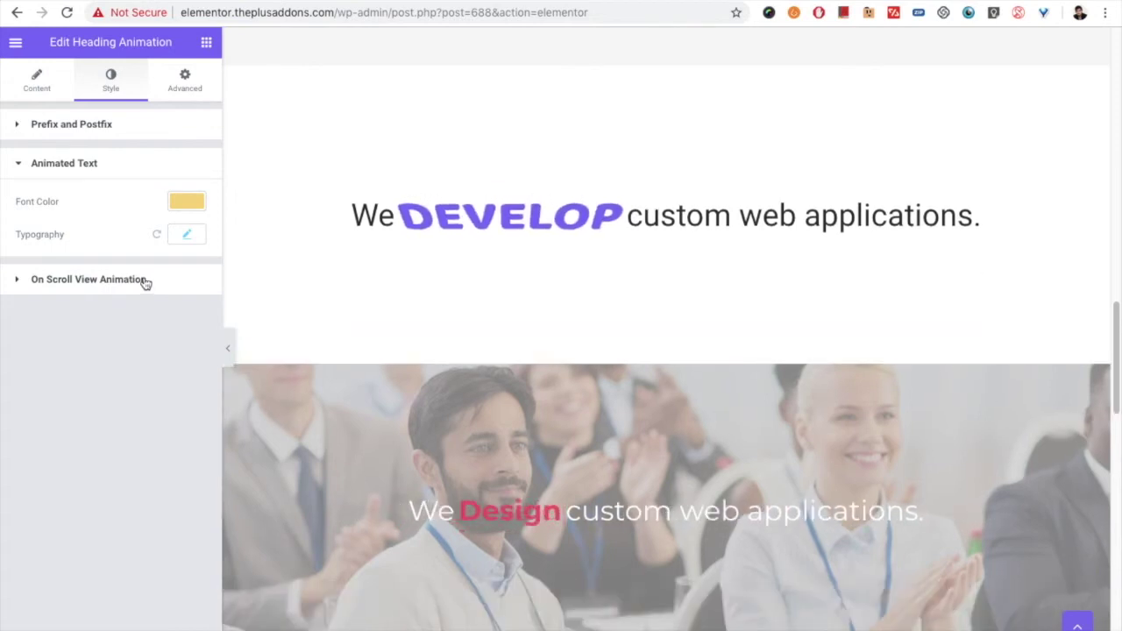
{"action": "left_click", "coordinate": [193, 96]}
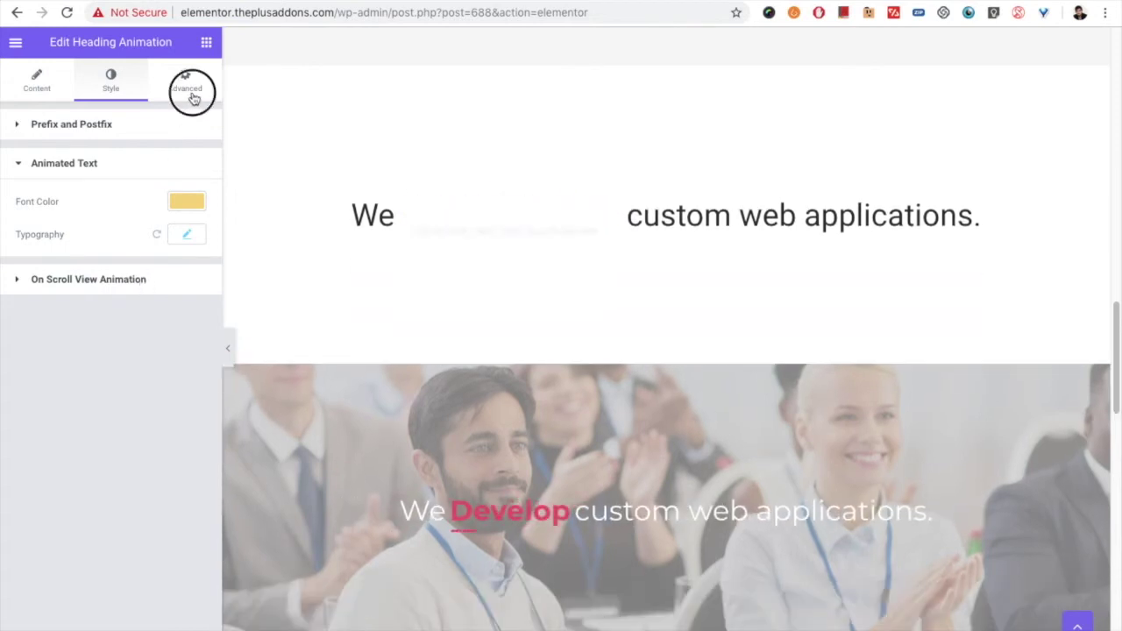
Step: Show the Advanced tab with Magic Scroll, Tooltip and Continuous Animation extras all off
{"action": "left_click", "coordinate": [193, 96]}
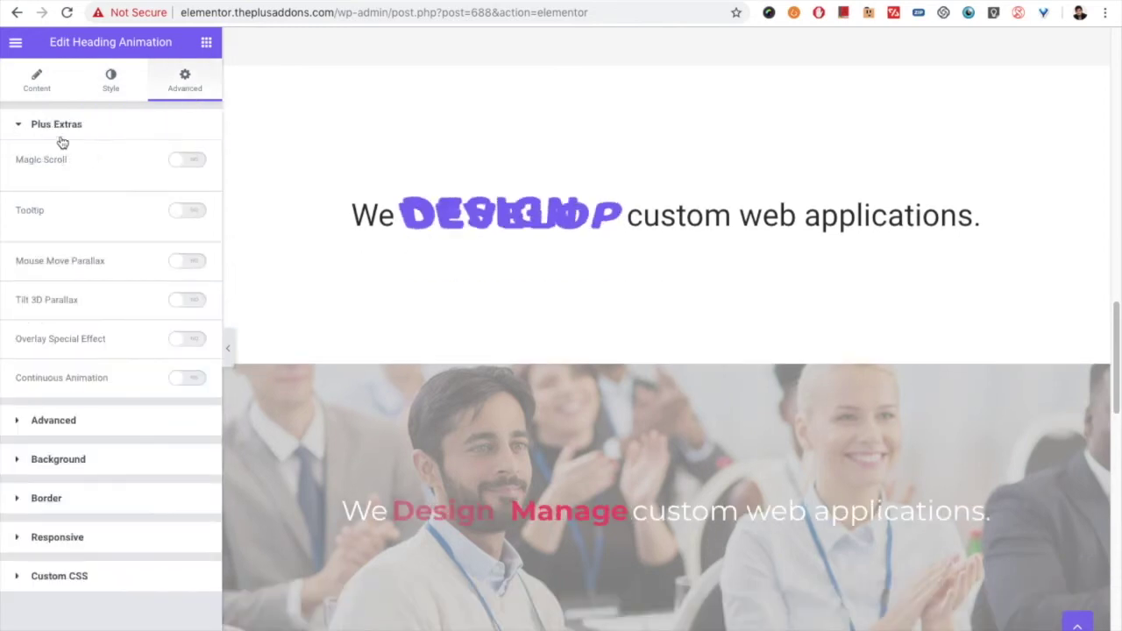